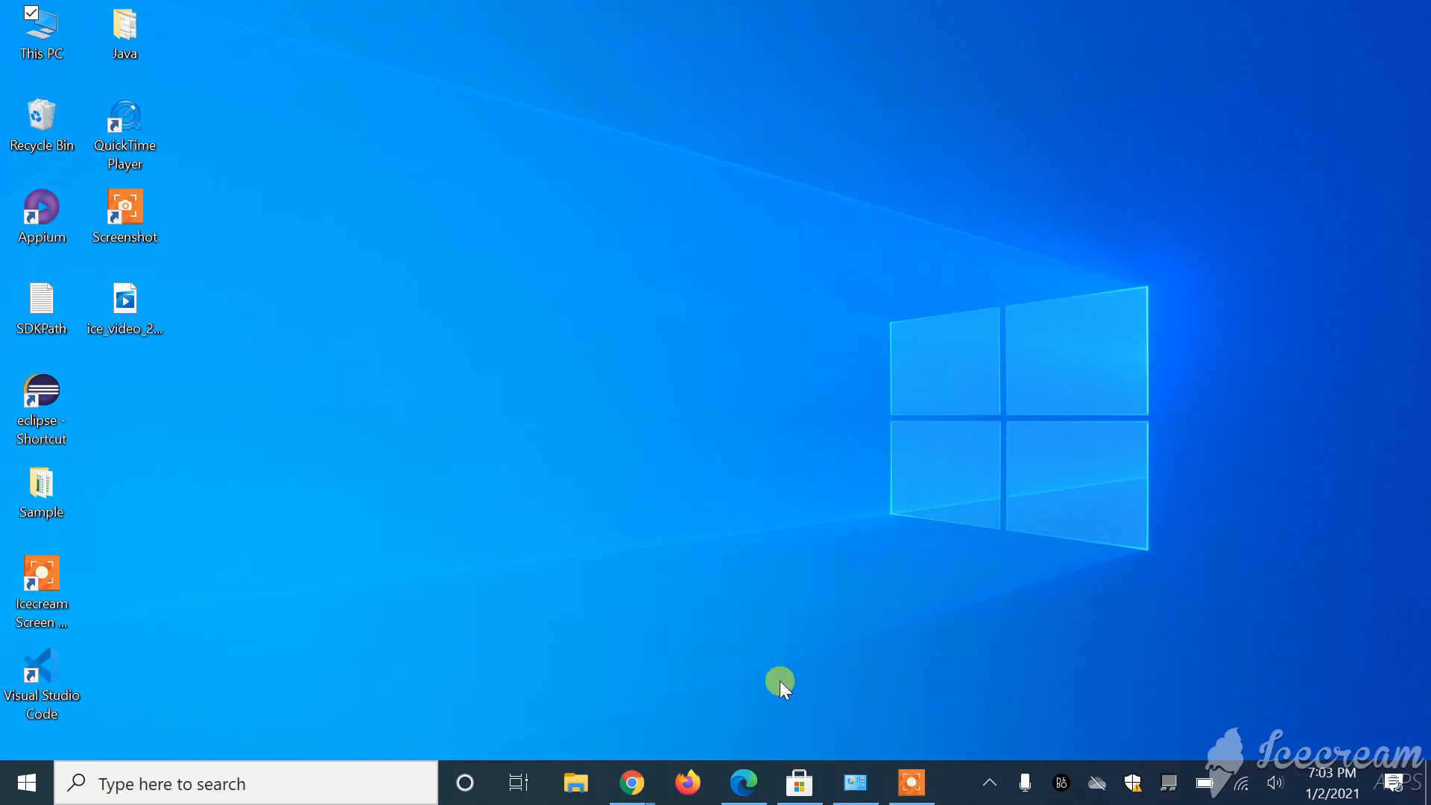
In Chrome, request the Windows x86 installer jdk-8u271-windows-i586.exe, accept the Oracle license agreement, and minimize the browser at the sign-in page
{"action": "mouse_move", "coordinate": [639, 779]}
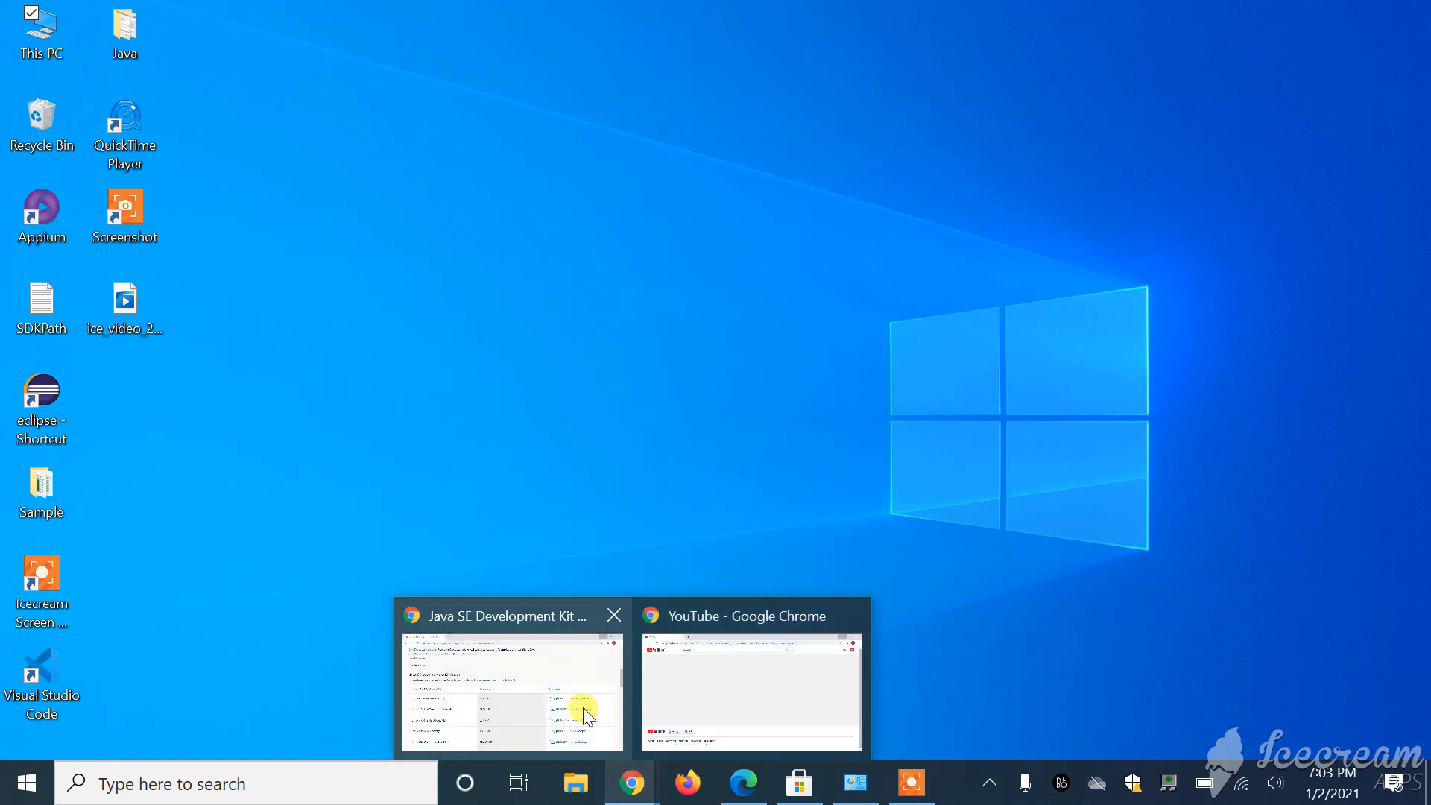
{"action": "left_click", "coordinate": [559, 689]}
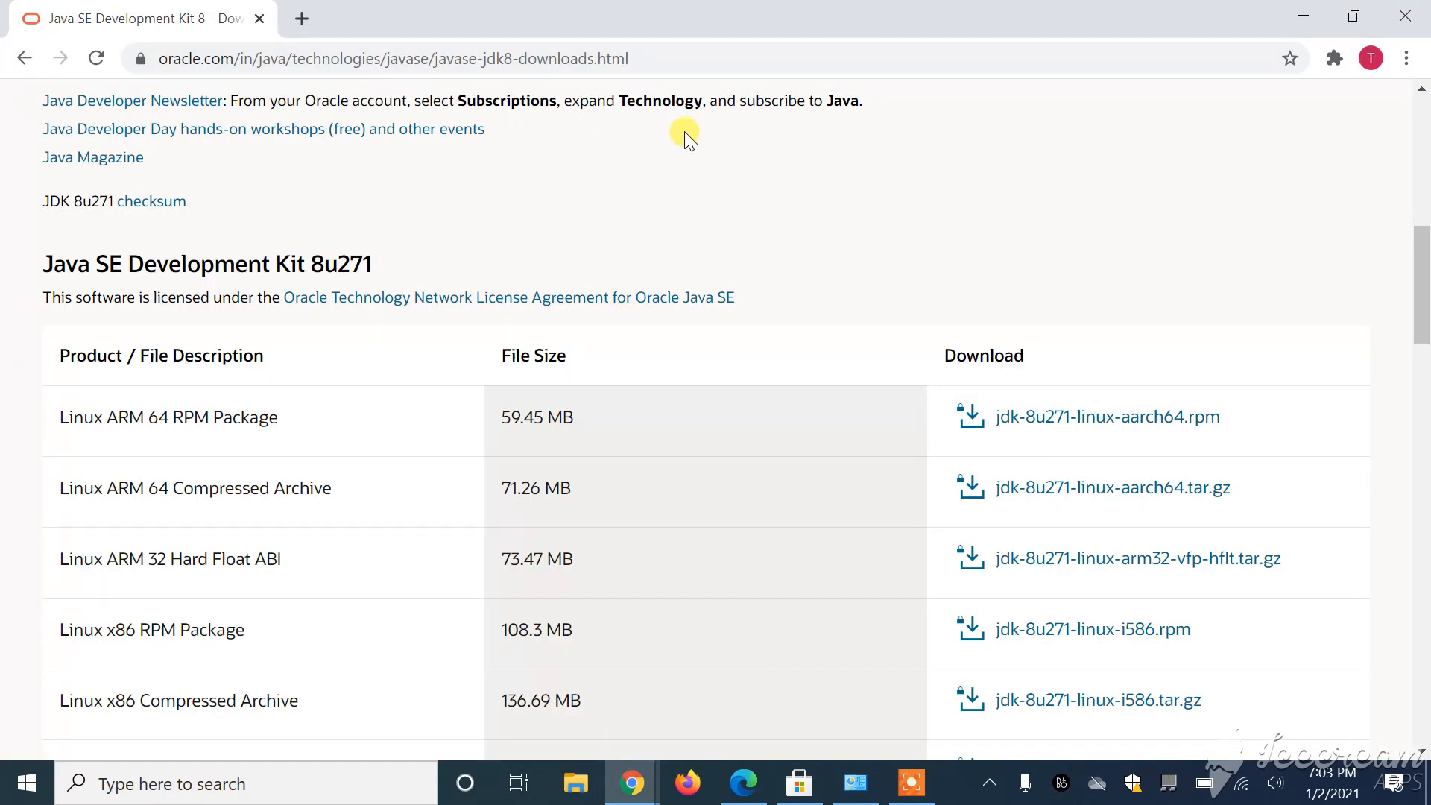
{"action": "scroll", "coordinate": [581, 463], "scroll_direction": "down", "scroll_amount": 2}
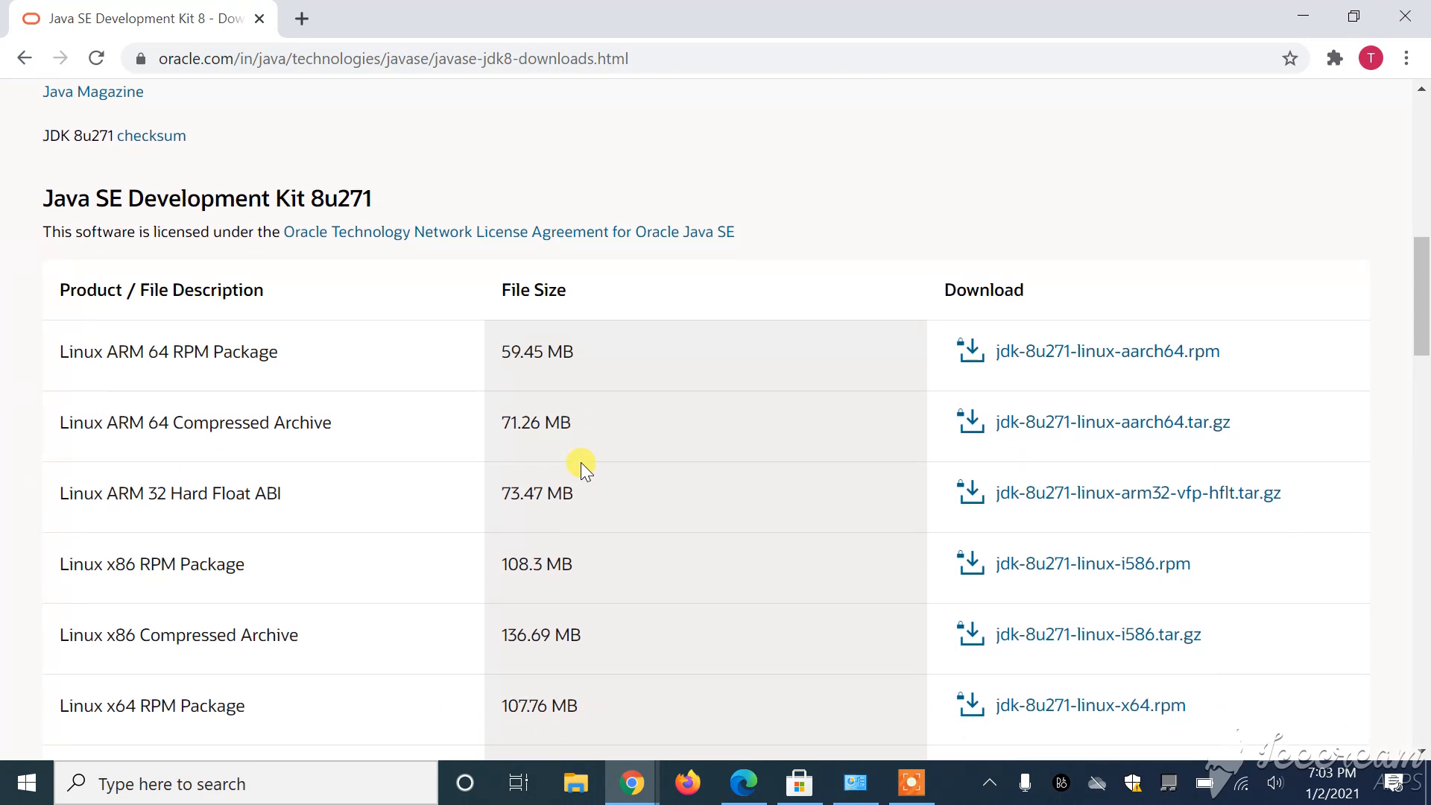
{"action": "scroll", "coordinate": [579, 462], "scroll_direction": "down", "scroll_amount": 1}
{"action": "scroll", "coordinate": [297, 313], "scroll_direction": "down", "scroll_amount": 2}
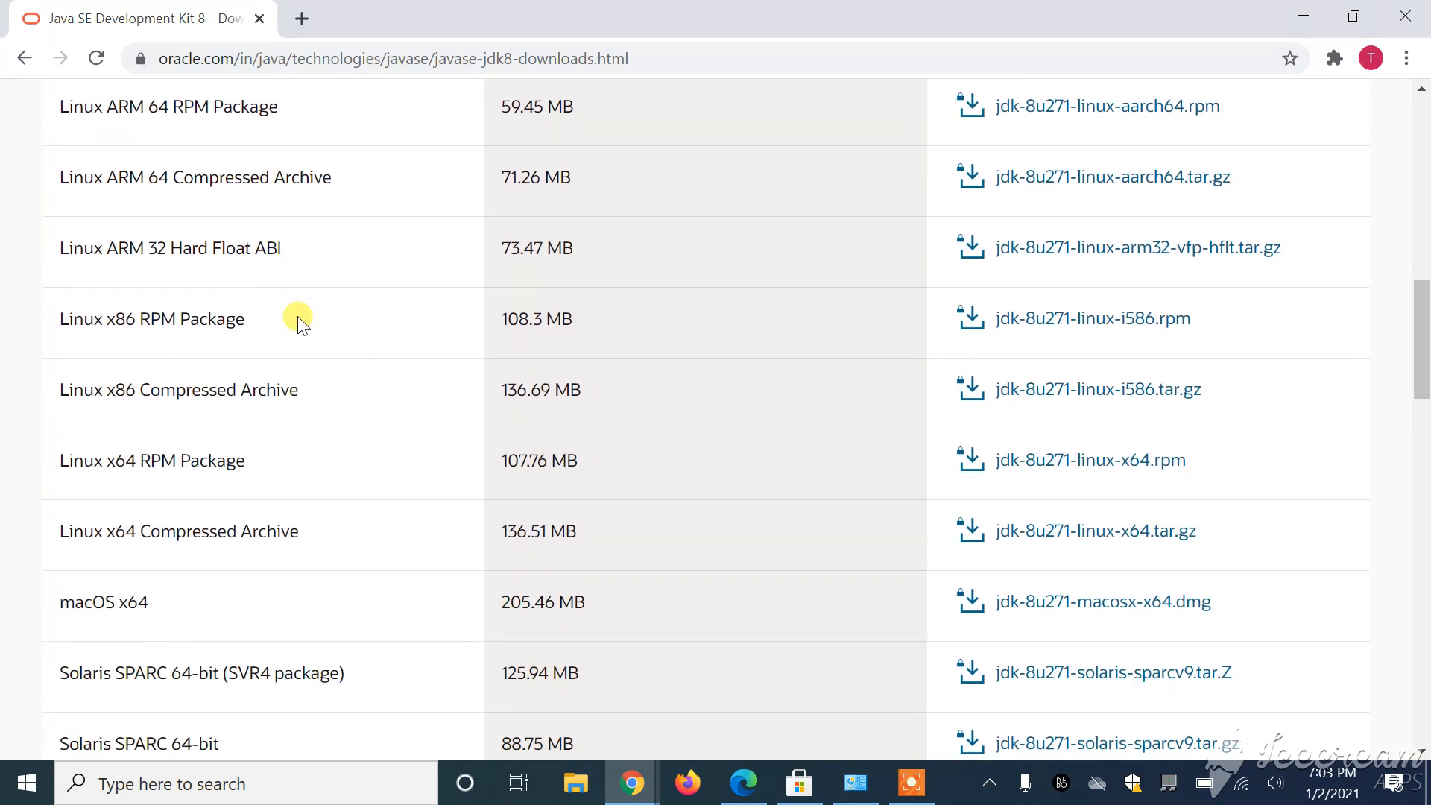
{"action": "scroll", "coordinate": [298, 319], "scroll_direction": "down", "scroll_amount": 4}
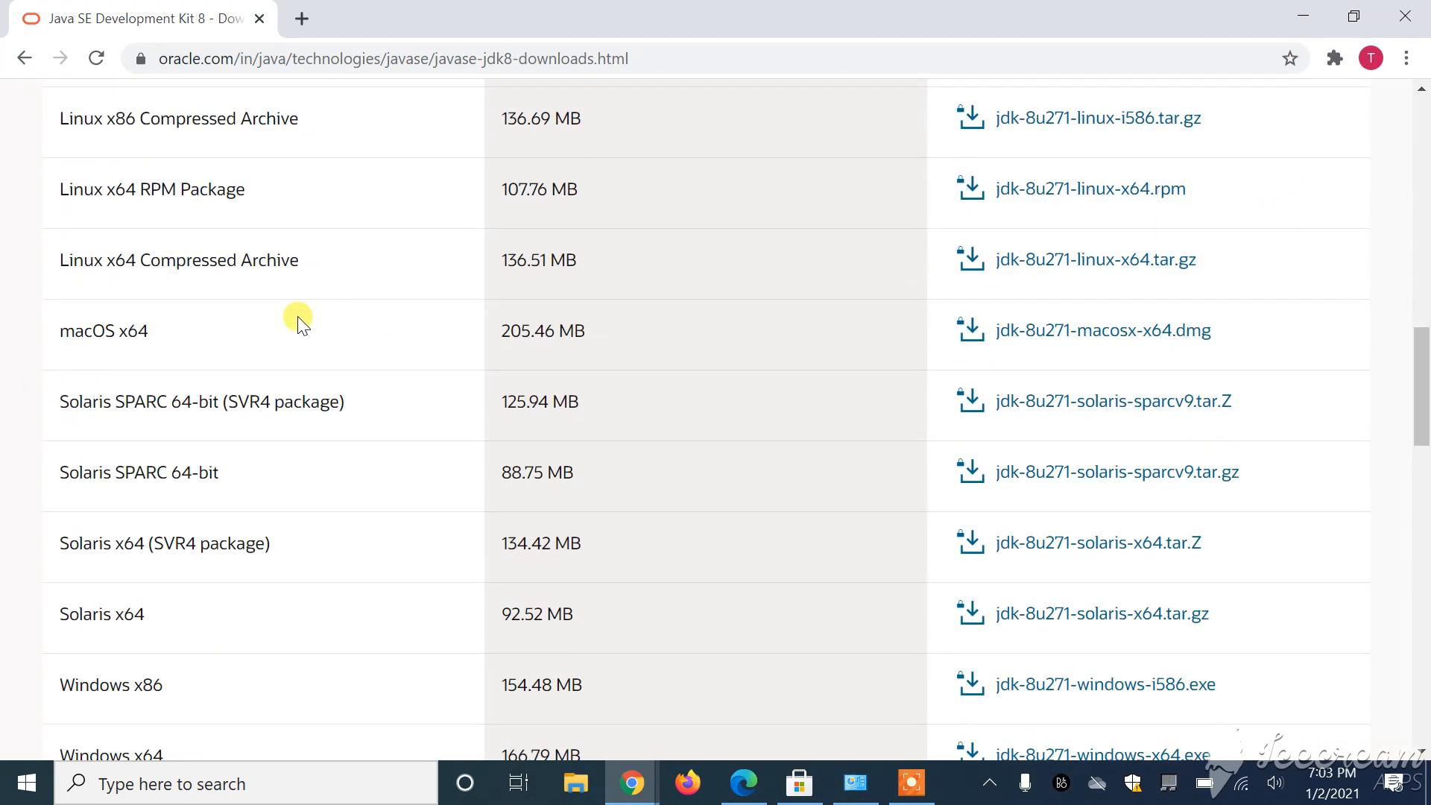
{"action": "scroll", "coordinate": [295, 314], "scroll_direction": "down", "scroll_amount": 1}
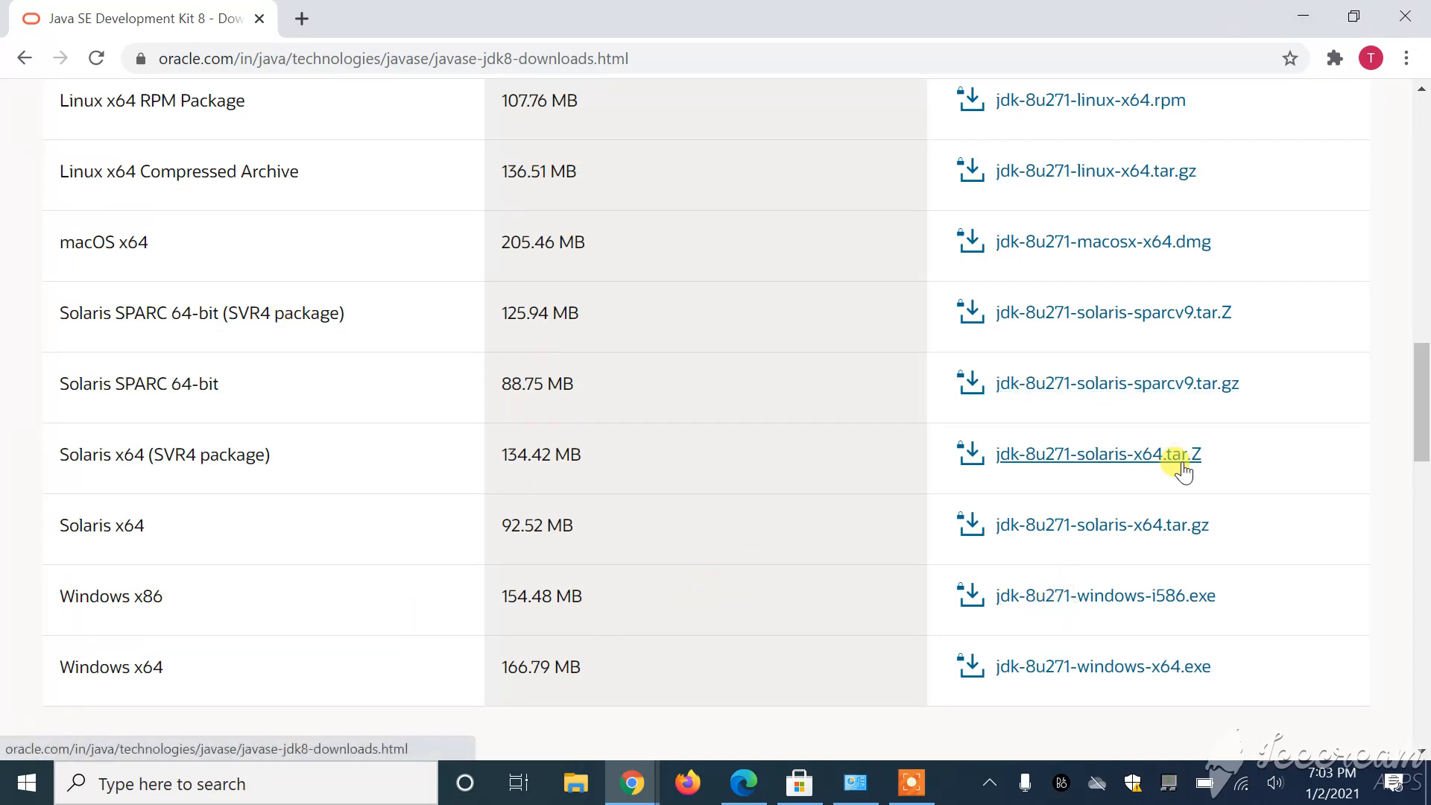
{"action": "left_click", "coordinate": [1142, 602]}
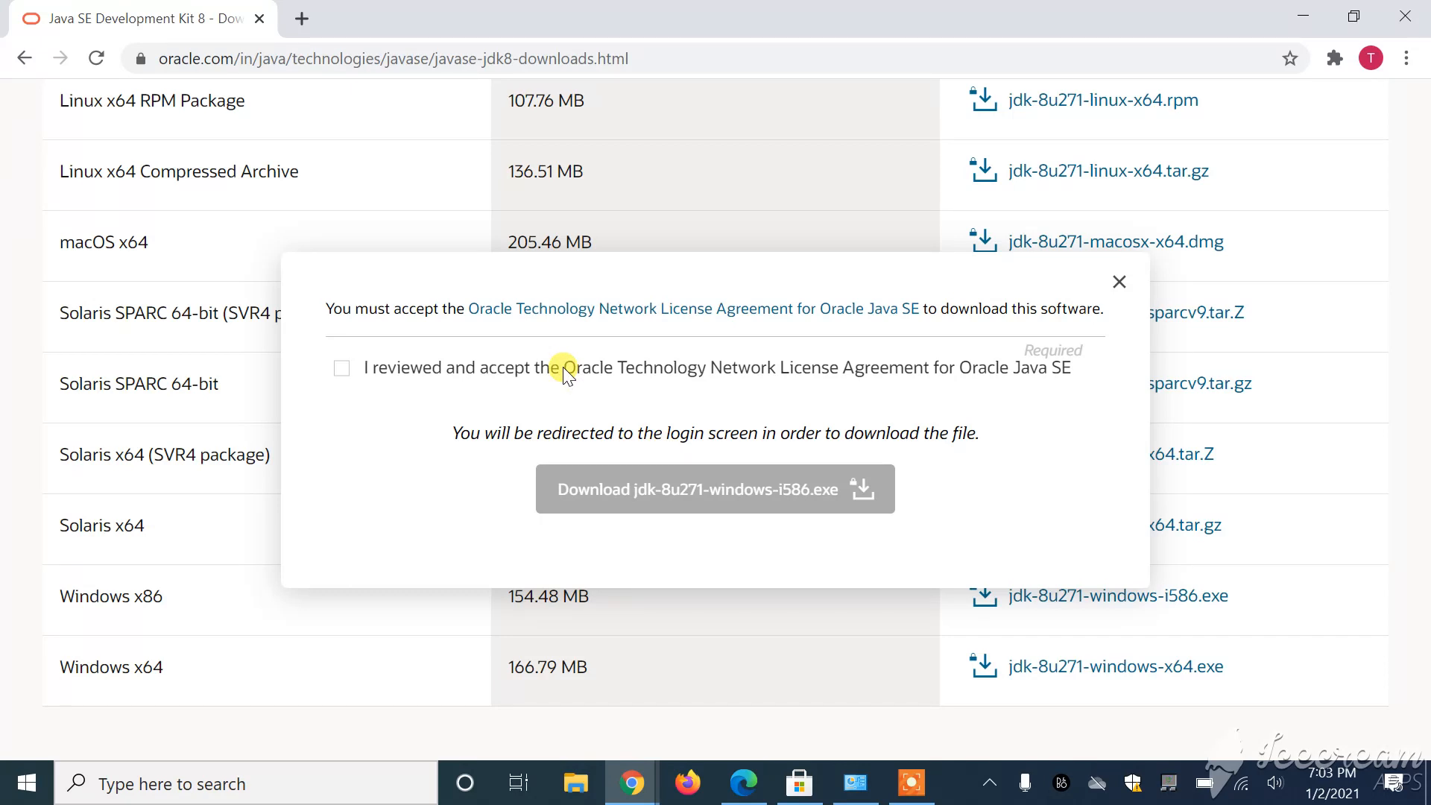
{"action": "left_click", "coordinate": [341, 369]}
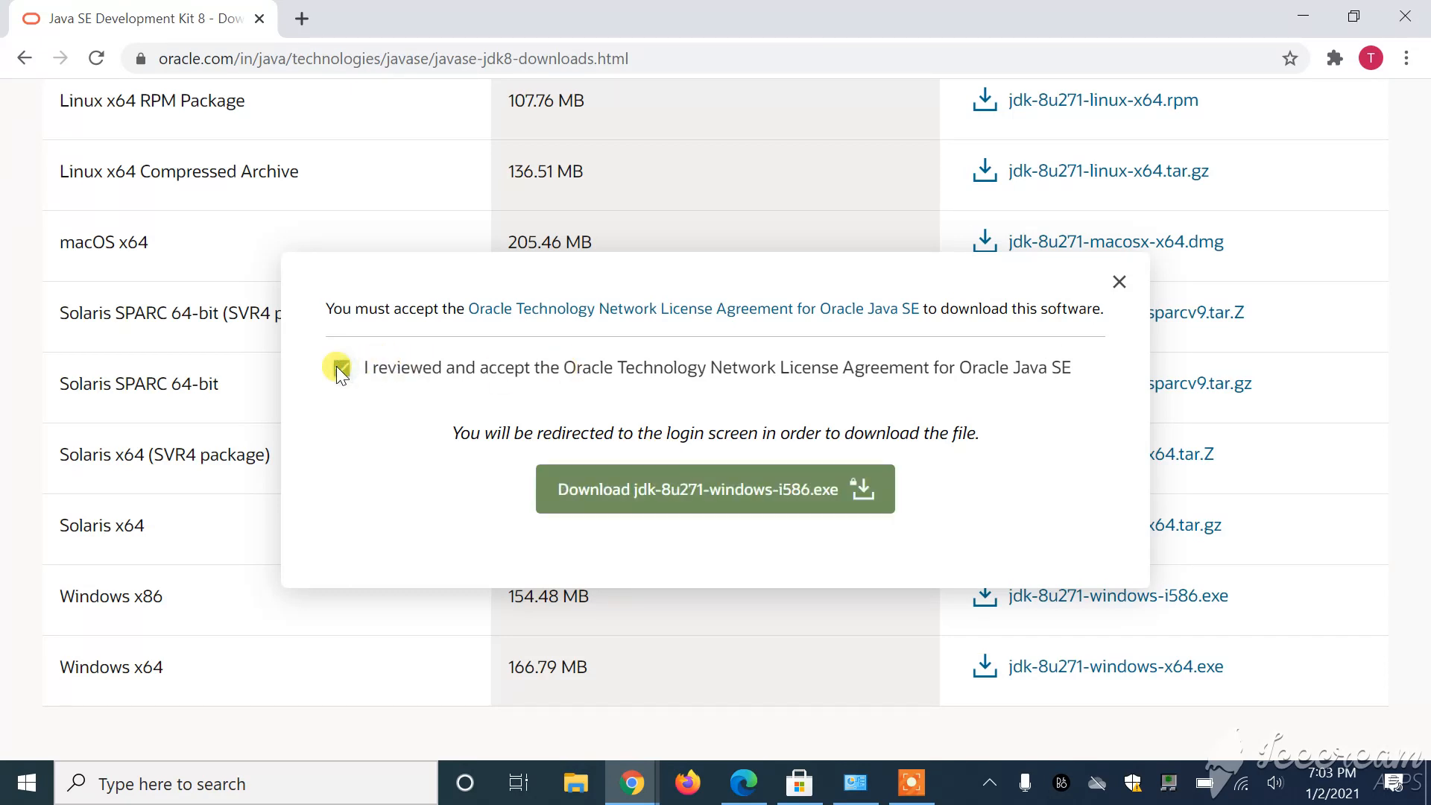
{"action": "left_click", "coordinate": [580, 468]}
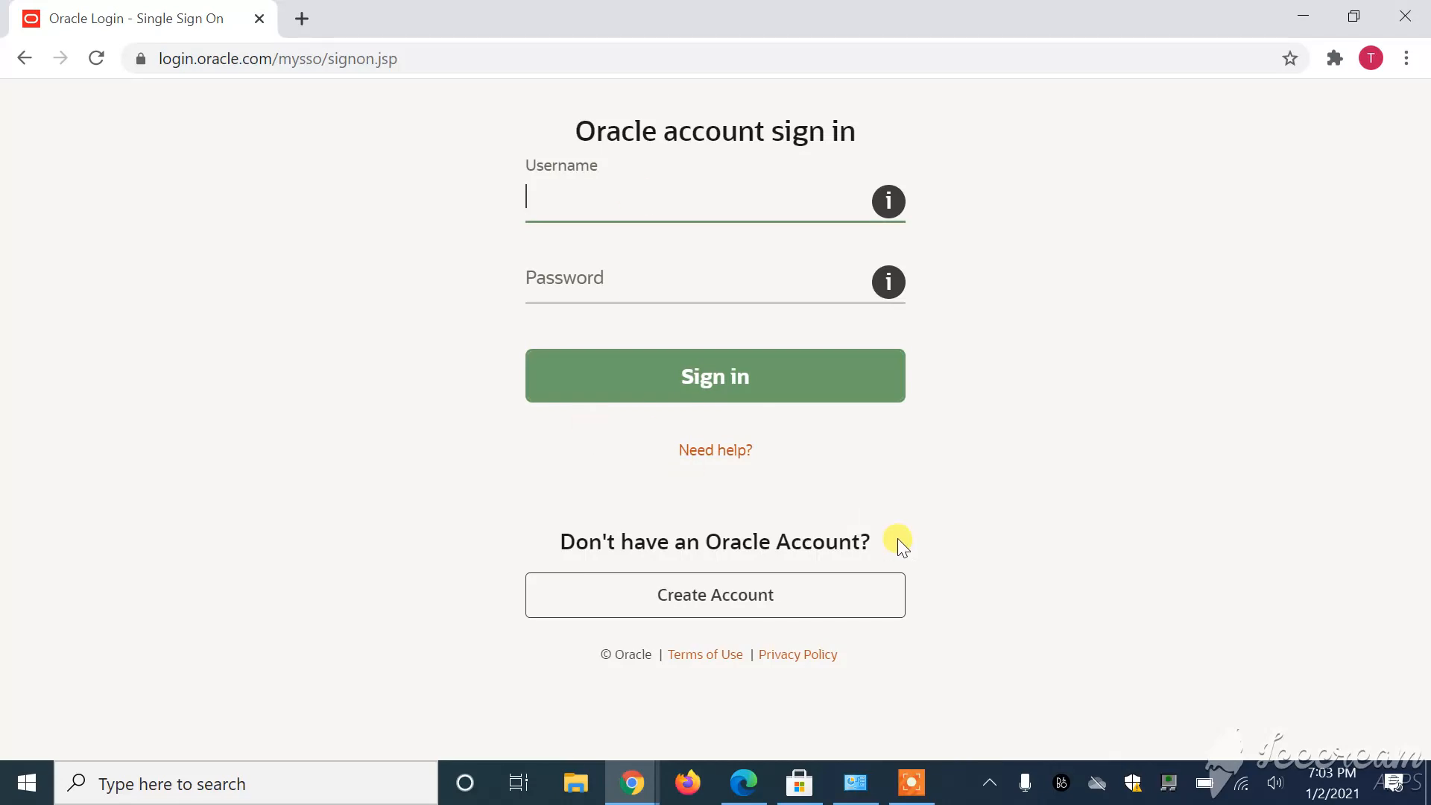
{"action": "left_click", "coordinate": [1309, 8]}
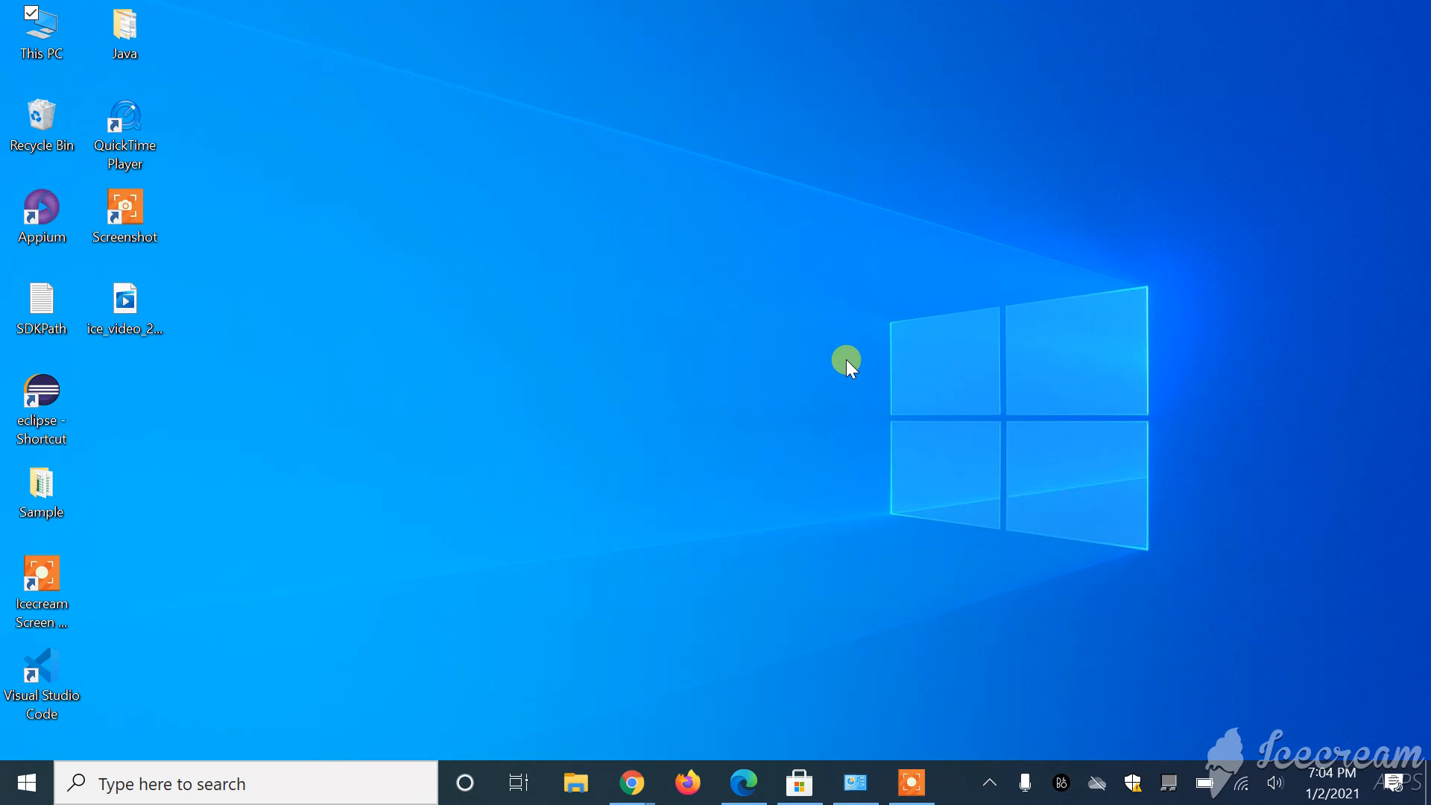
Open the Environment Variables dialog from the advanced system settings of This PC
{"action": "left_click", "coordinate": [39, 48]}
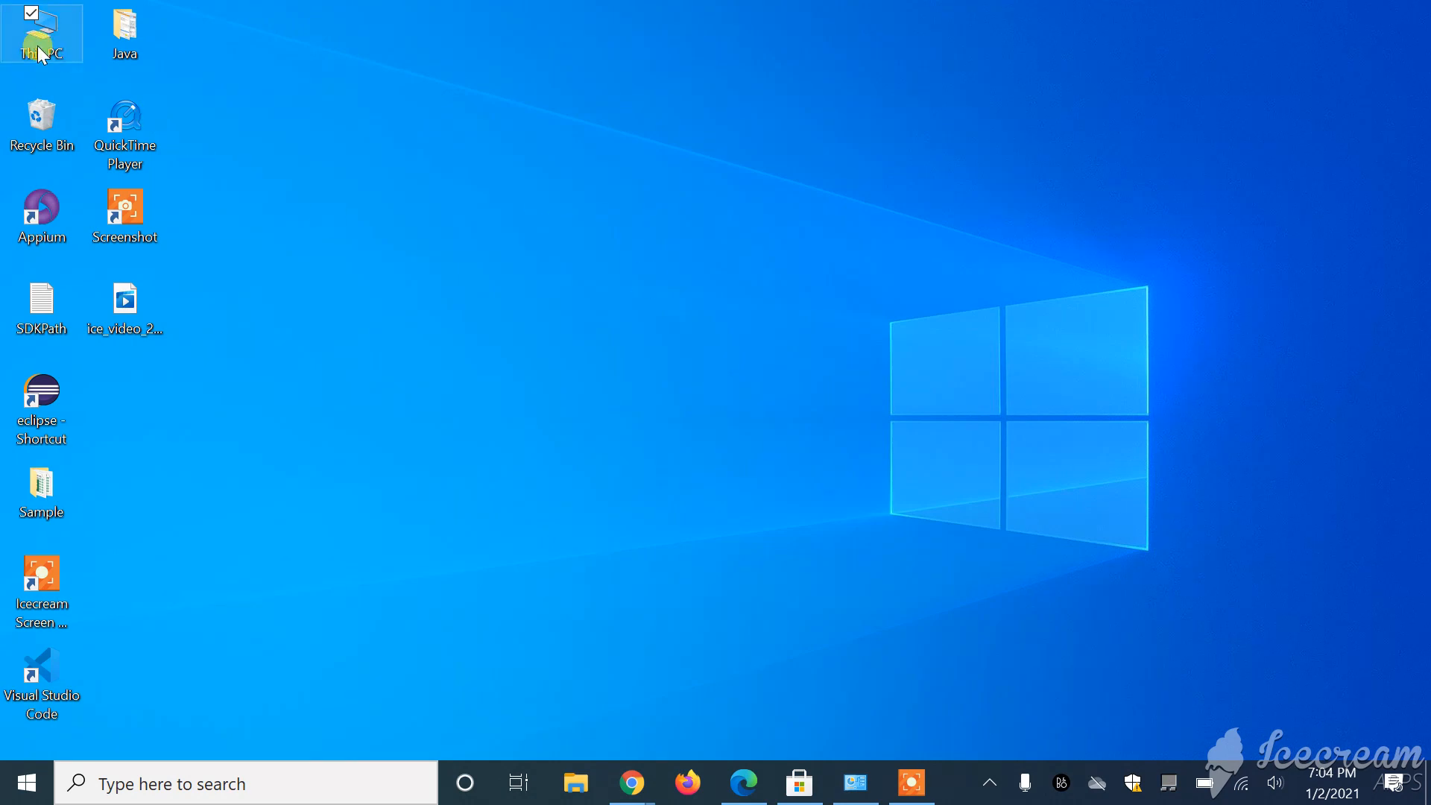
{"action": "right_click", "coordinate": [39, 49]}
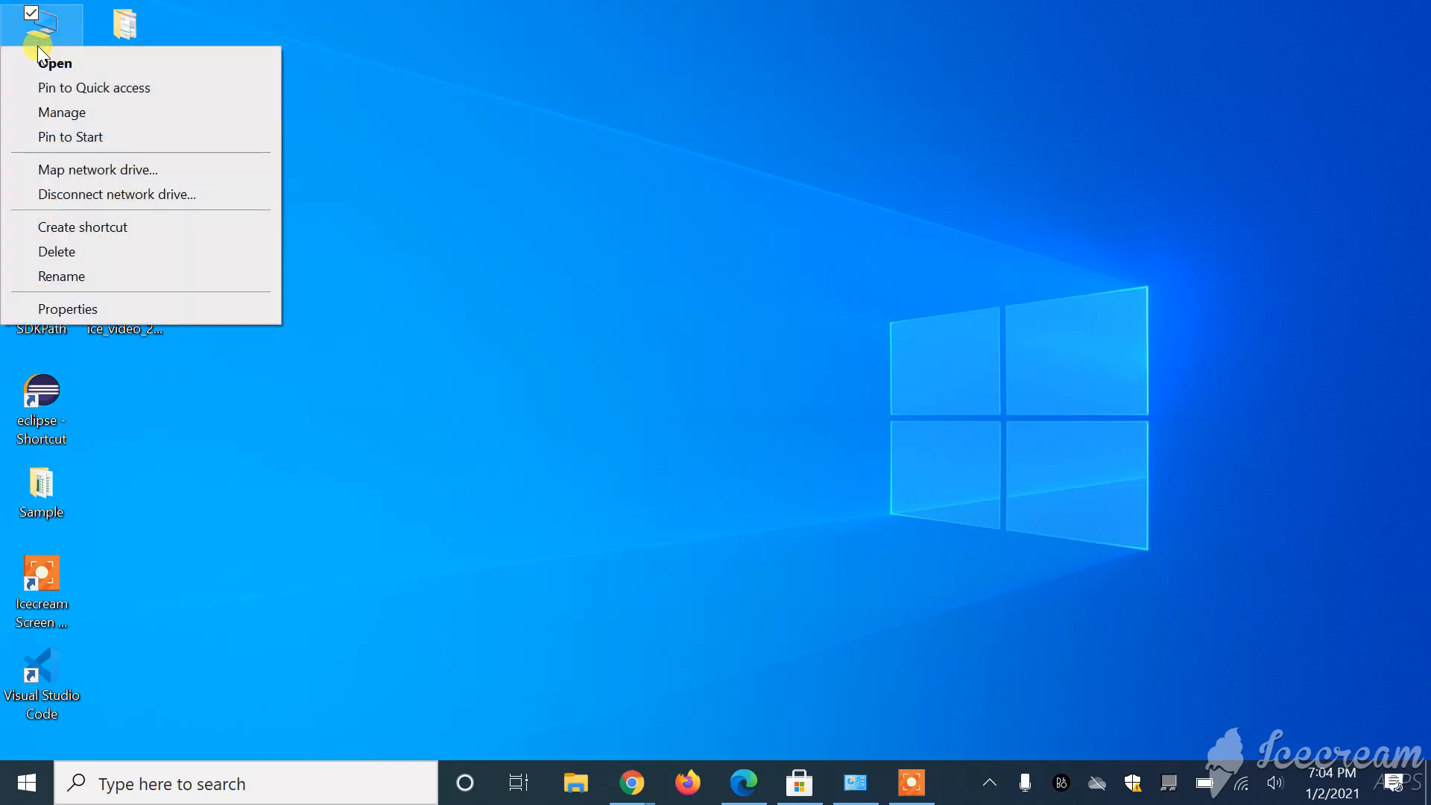
{"action": "left_click", "coordinate": [58, 308]}
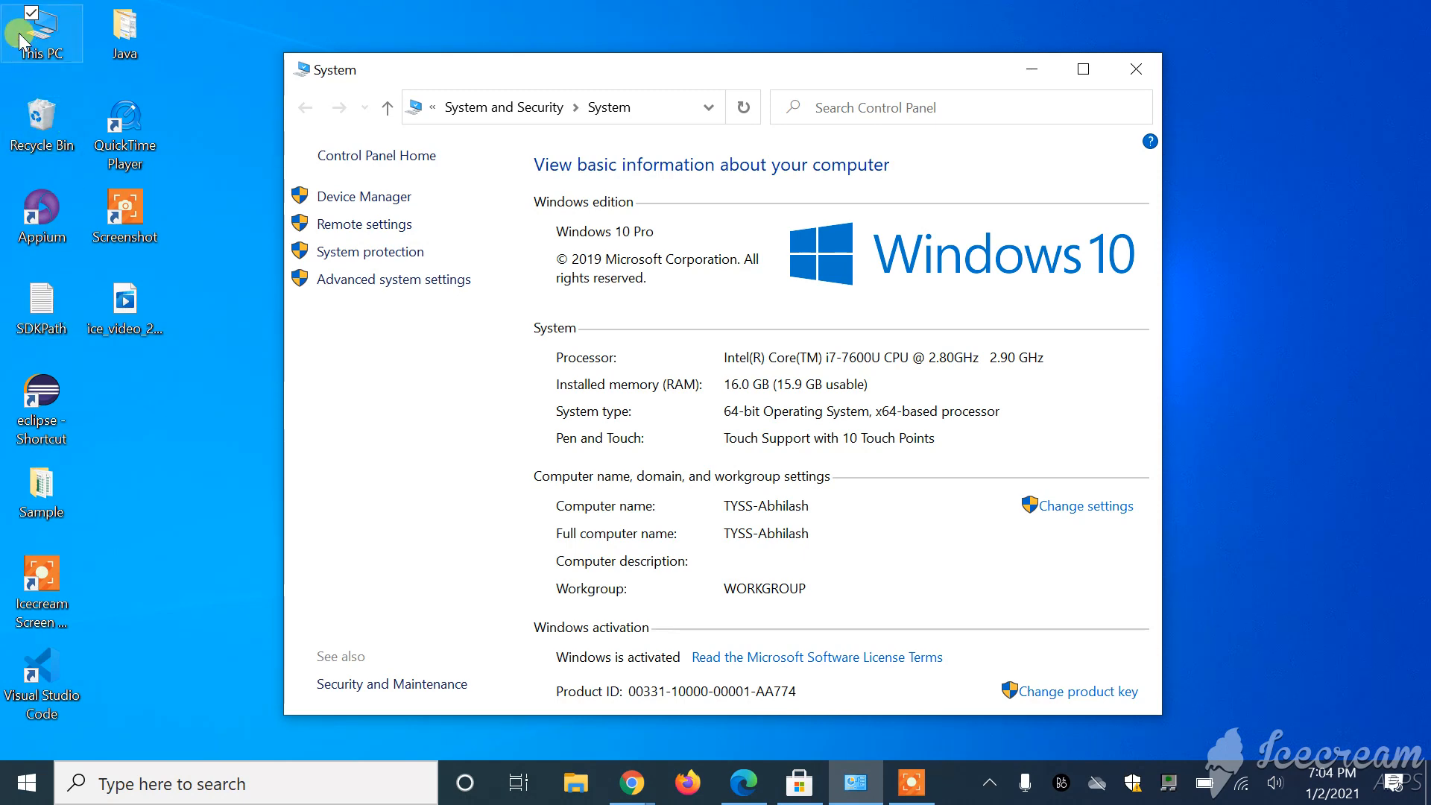
{"action": "left_click", "coordinate": [398, 281]}
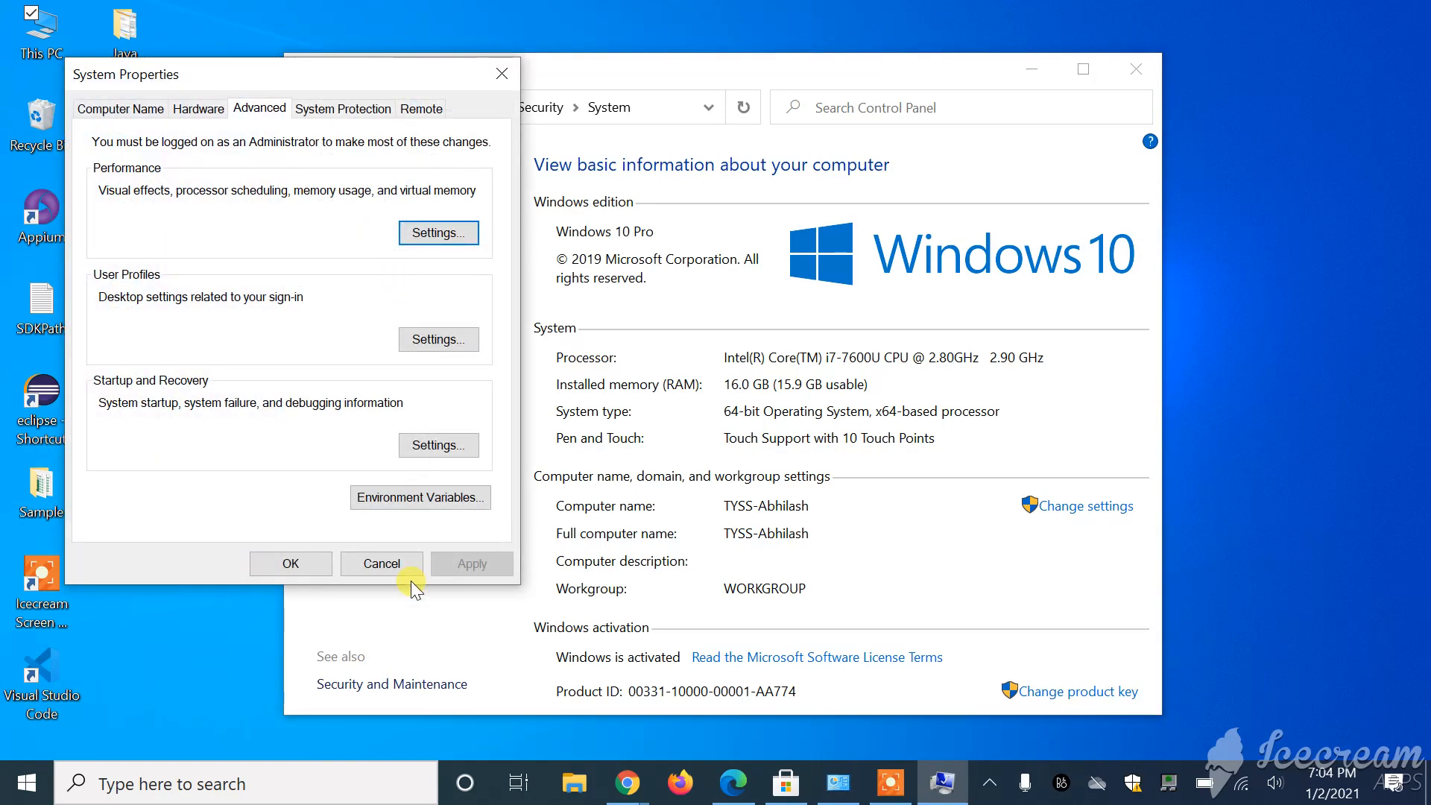
{"action": "left_click", "coordinate": [401, 498]}
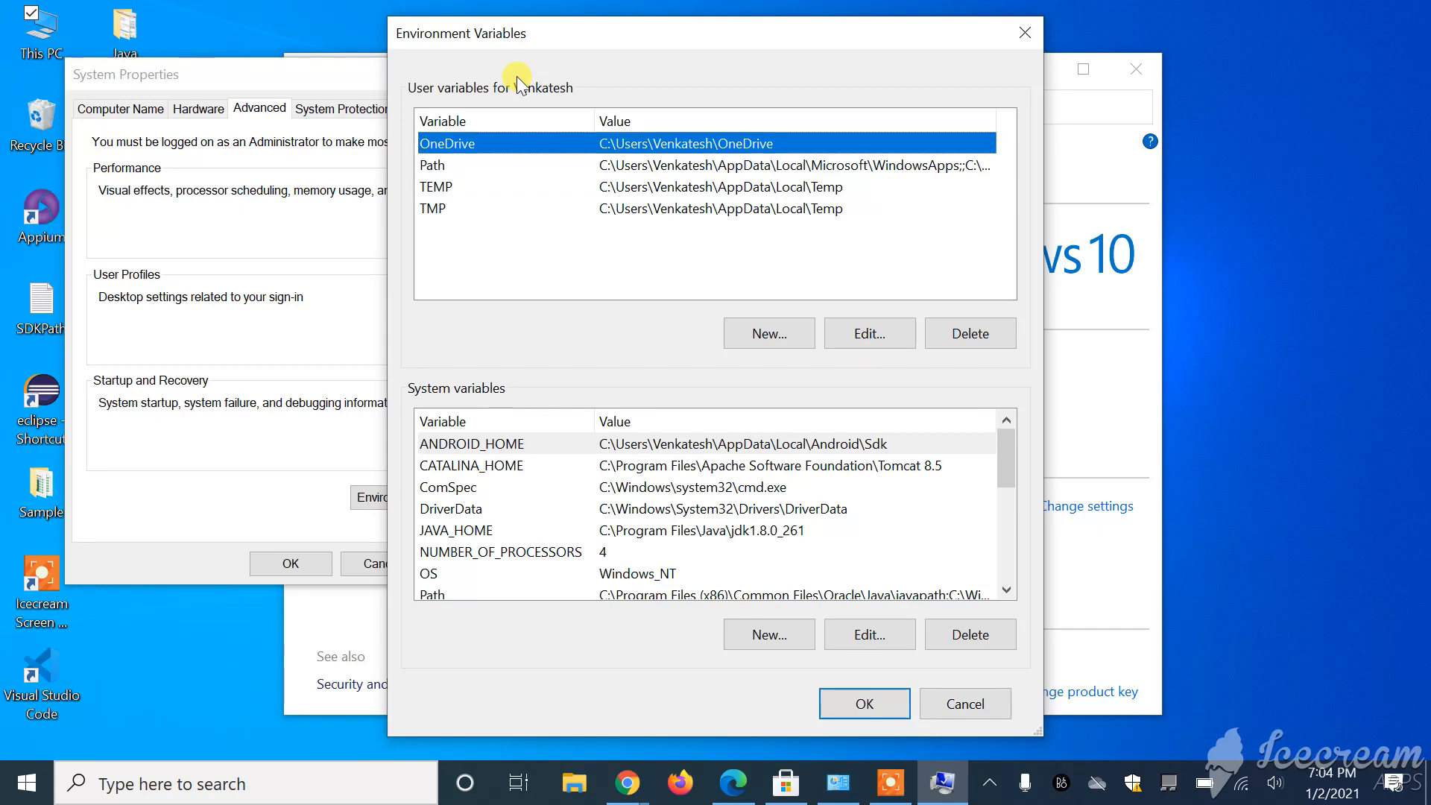
Locate the JDK folder C:\Program Files\Java\jdk1.8.0_261 in File Explorer, view its contents, and minimize the Explorer window
{"action": "key", "text": "super+e"}
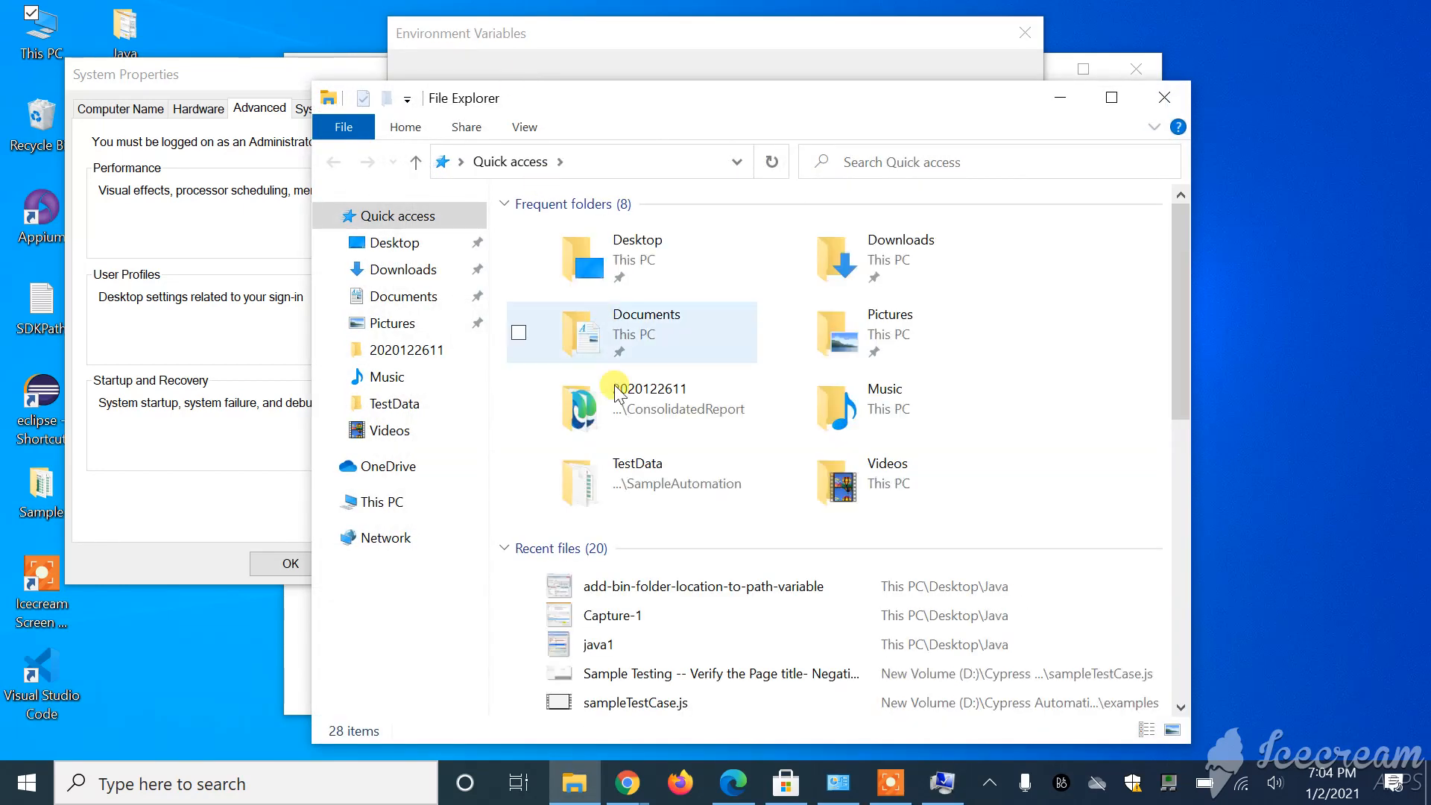
{"action": "left_click", "coordinate": [391, 243]}
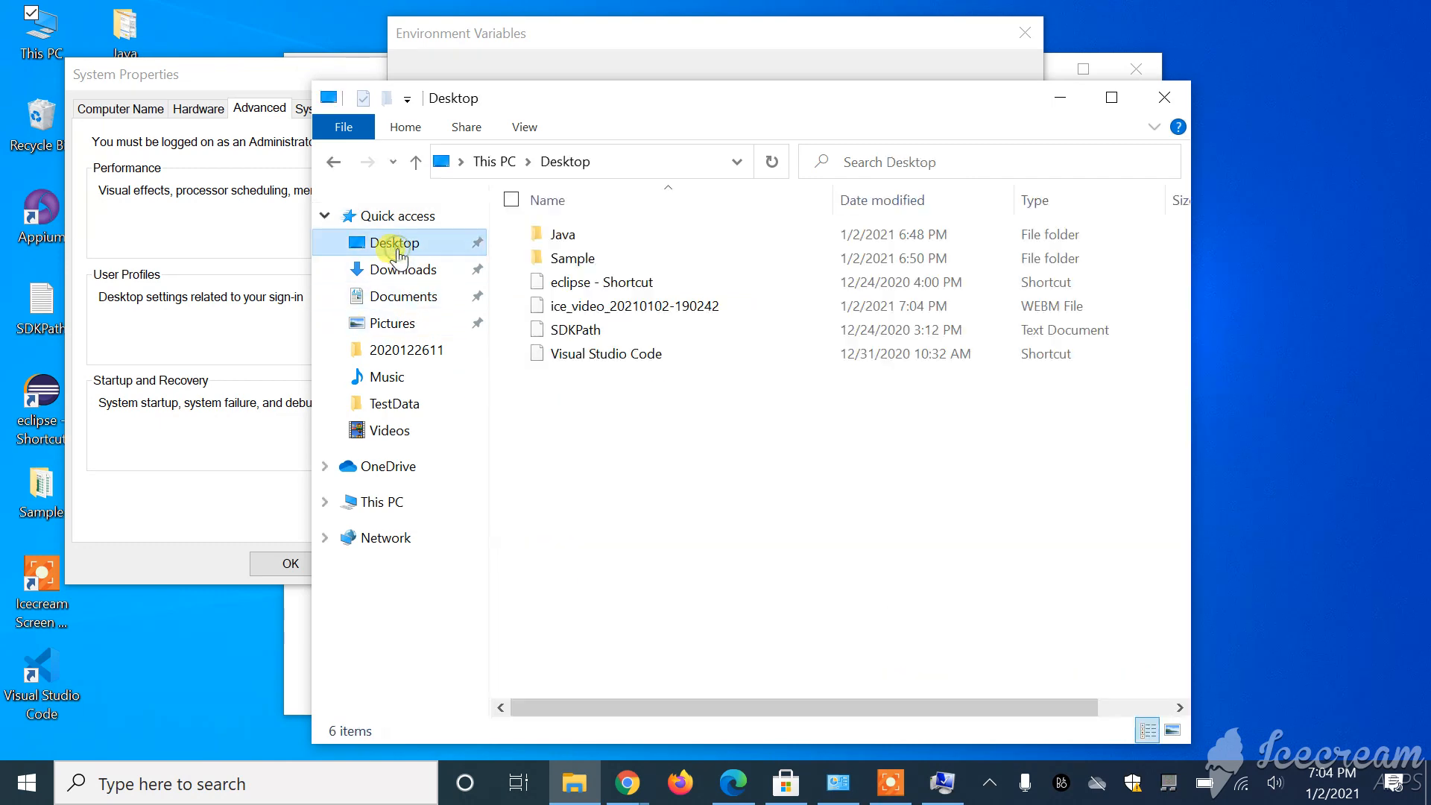
{"action": "left_click", "coordinate": [381, 503]}
{"action": "double_click", "coordinate": [610, 543]}
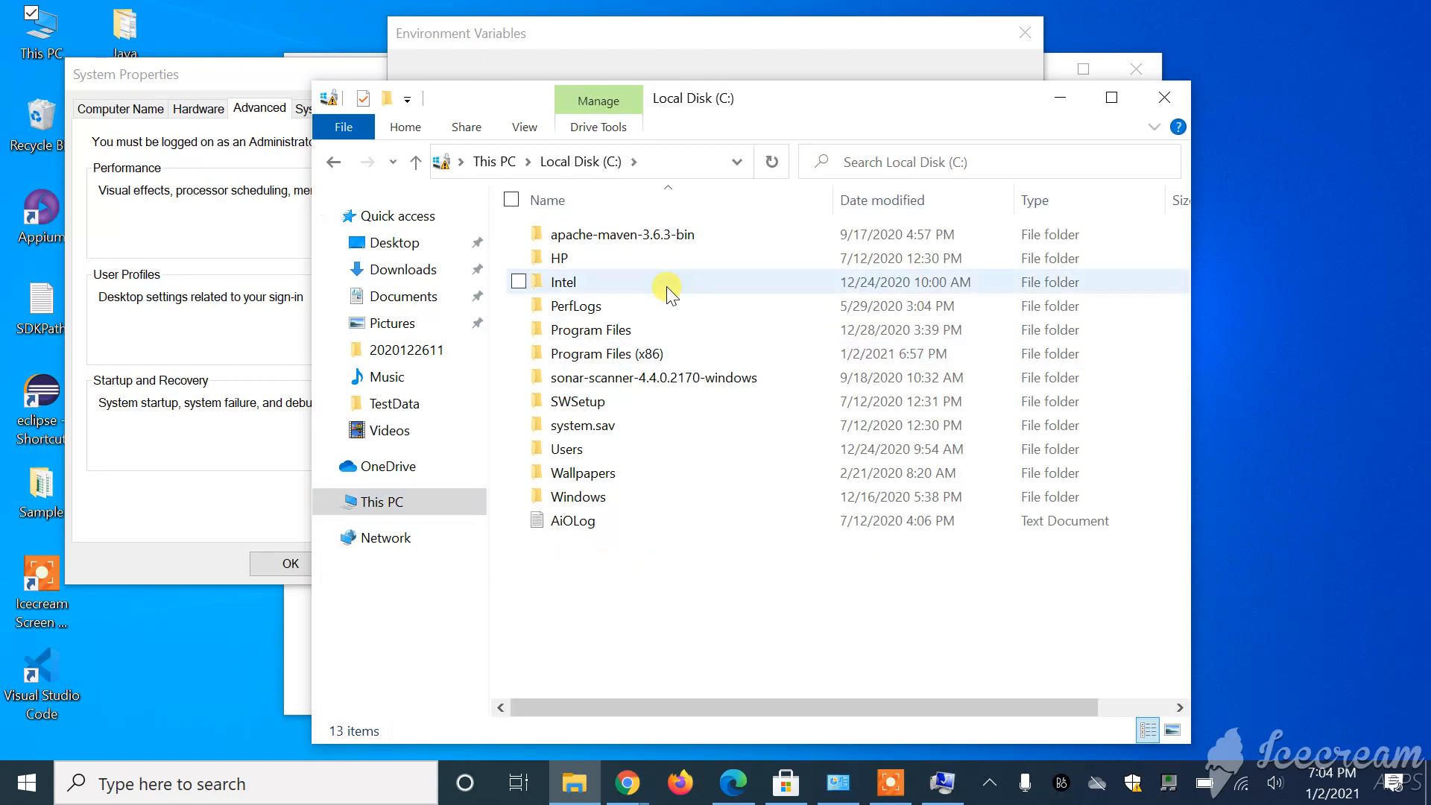
{"action": "double_click", "coordinate": [663, 331]}
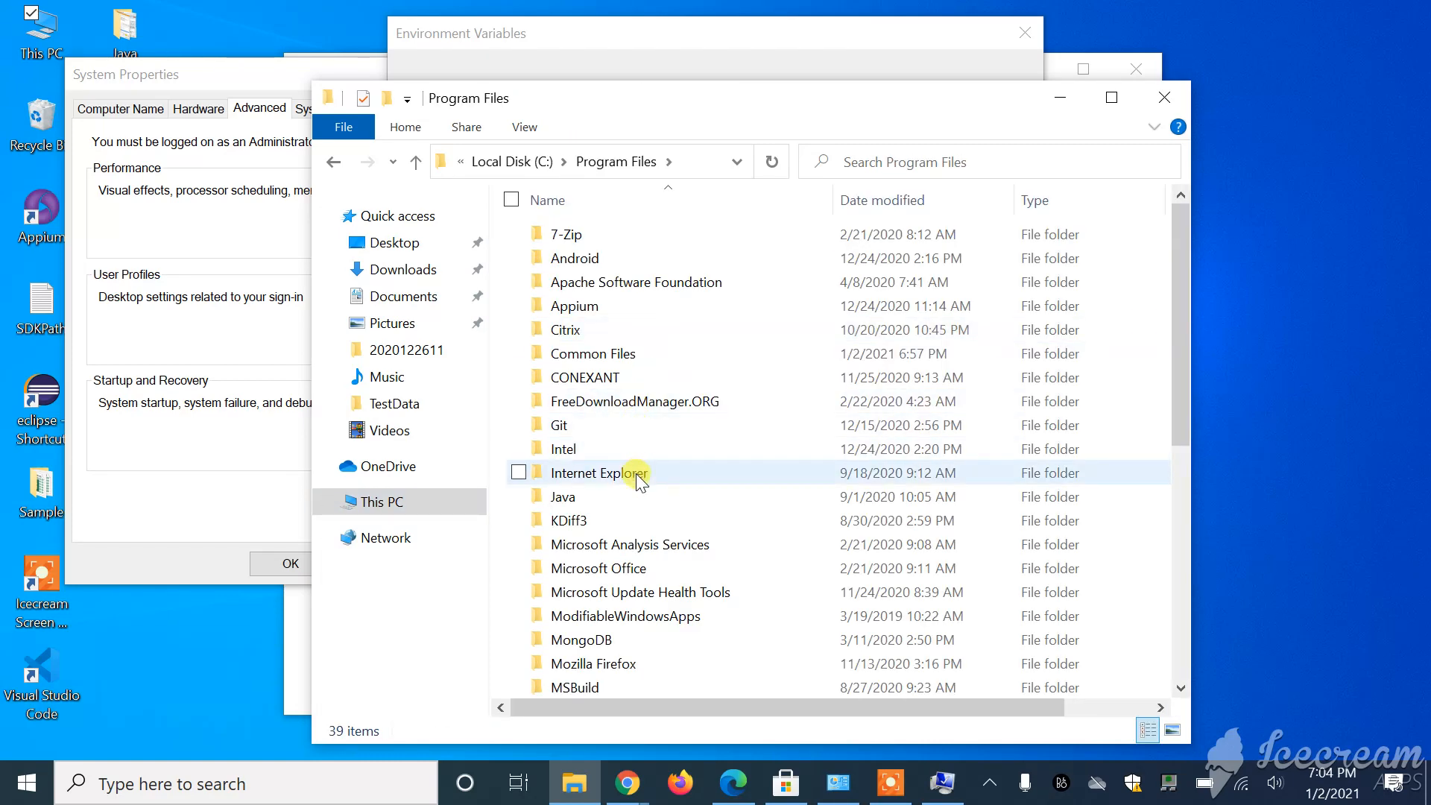
{"action": "double_click", "coordinate": [635, 503]}
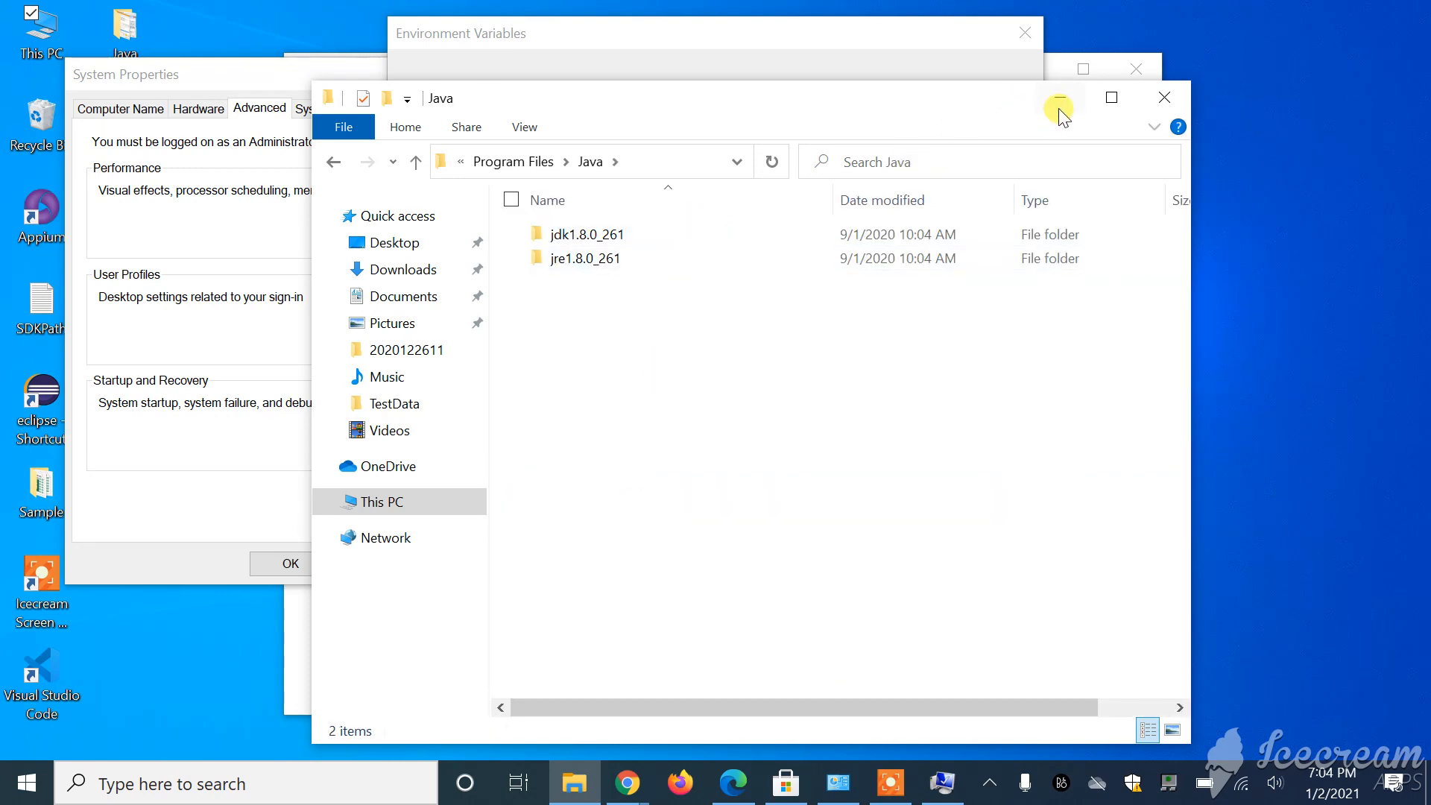
{"action": "double_click", "coordinate": [587, 239]}
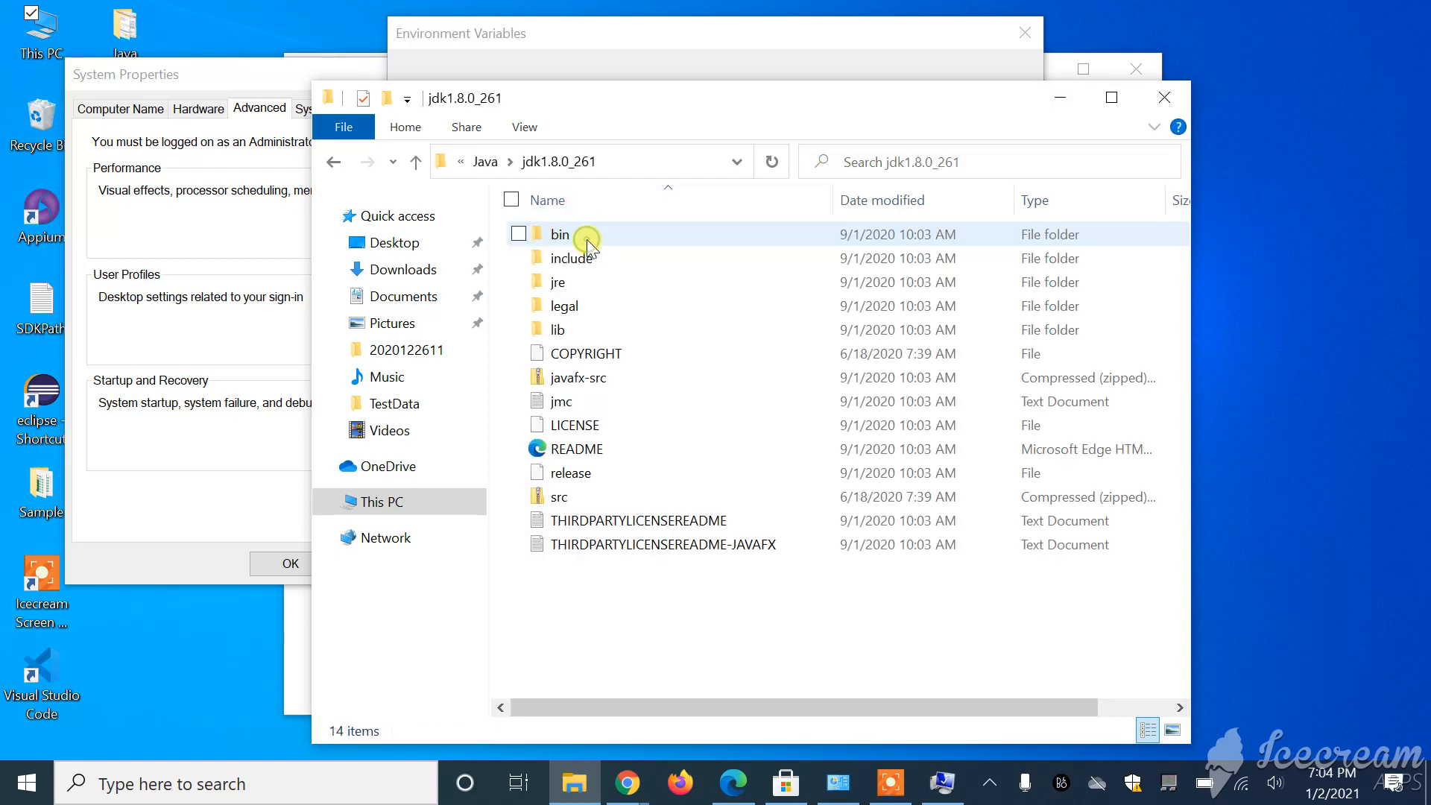
{"action": "left_click", "coordinate": [1060, 98]}
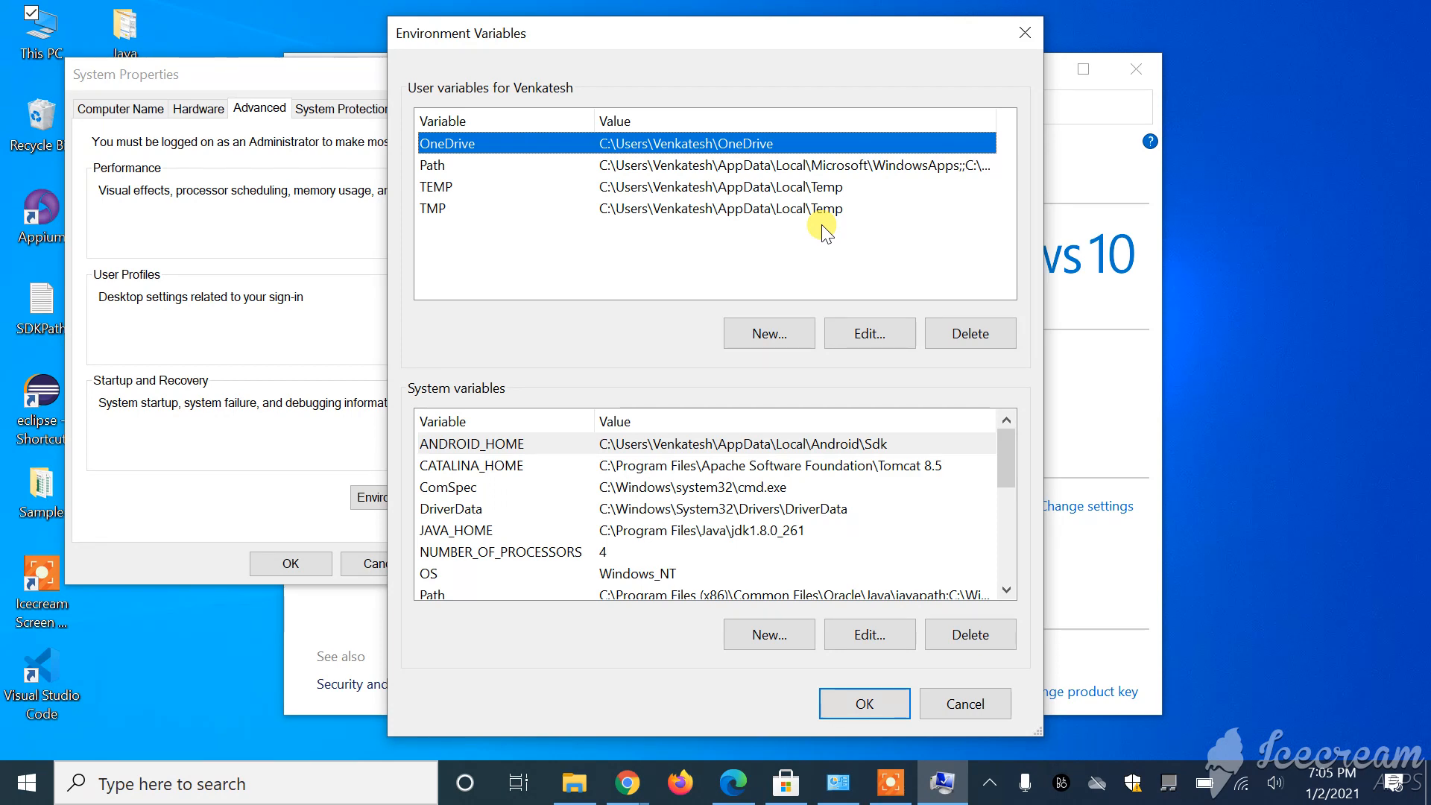
Examine the entries of the user Path variable, close it without changes, and look through the system variables list
{"action": "double_click", "coordinate": [811, 165]}
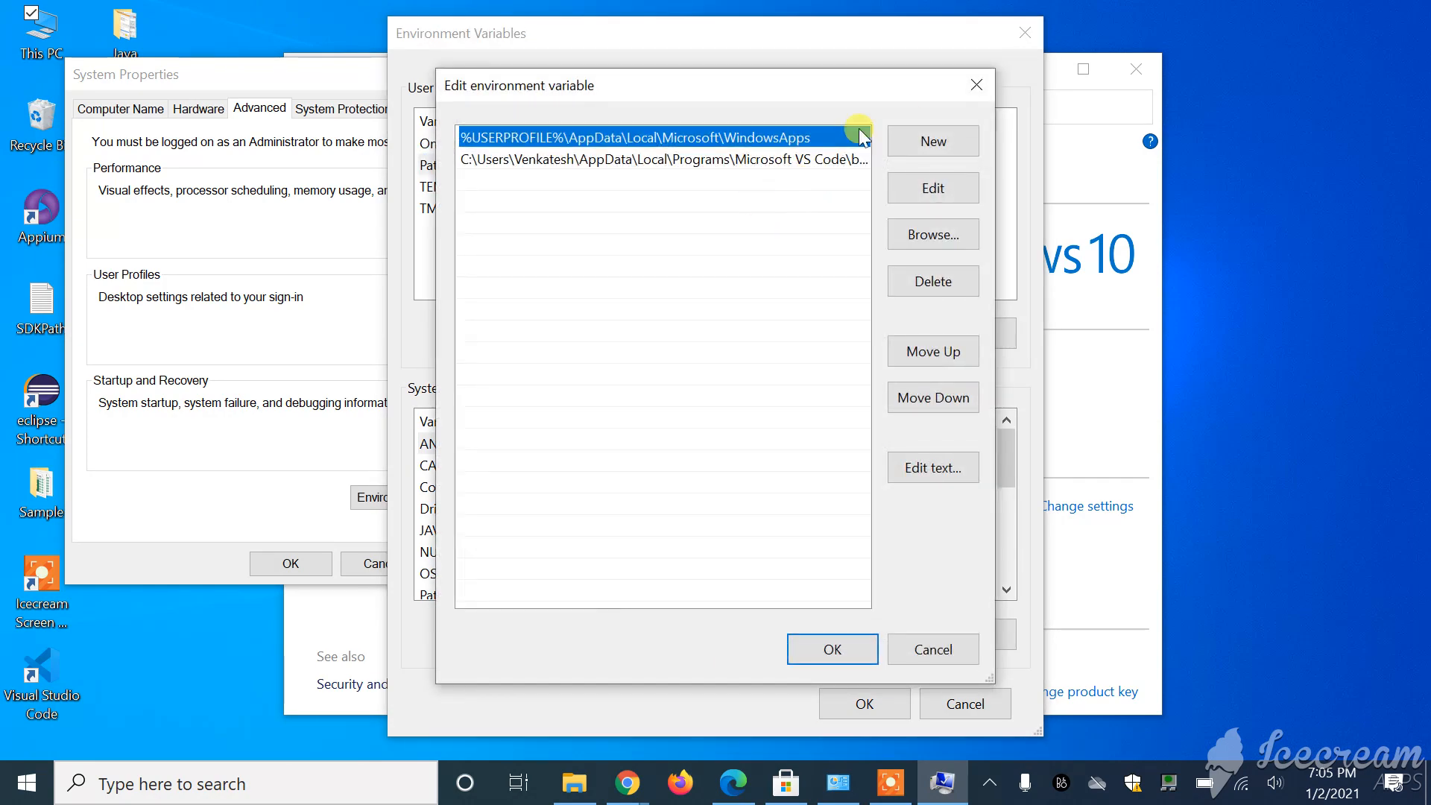
{"action": "left_click", "coordinate": [987, 83]}
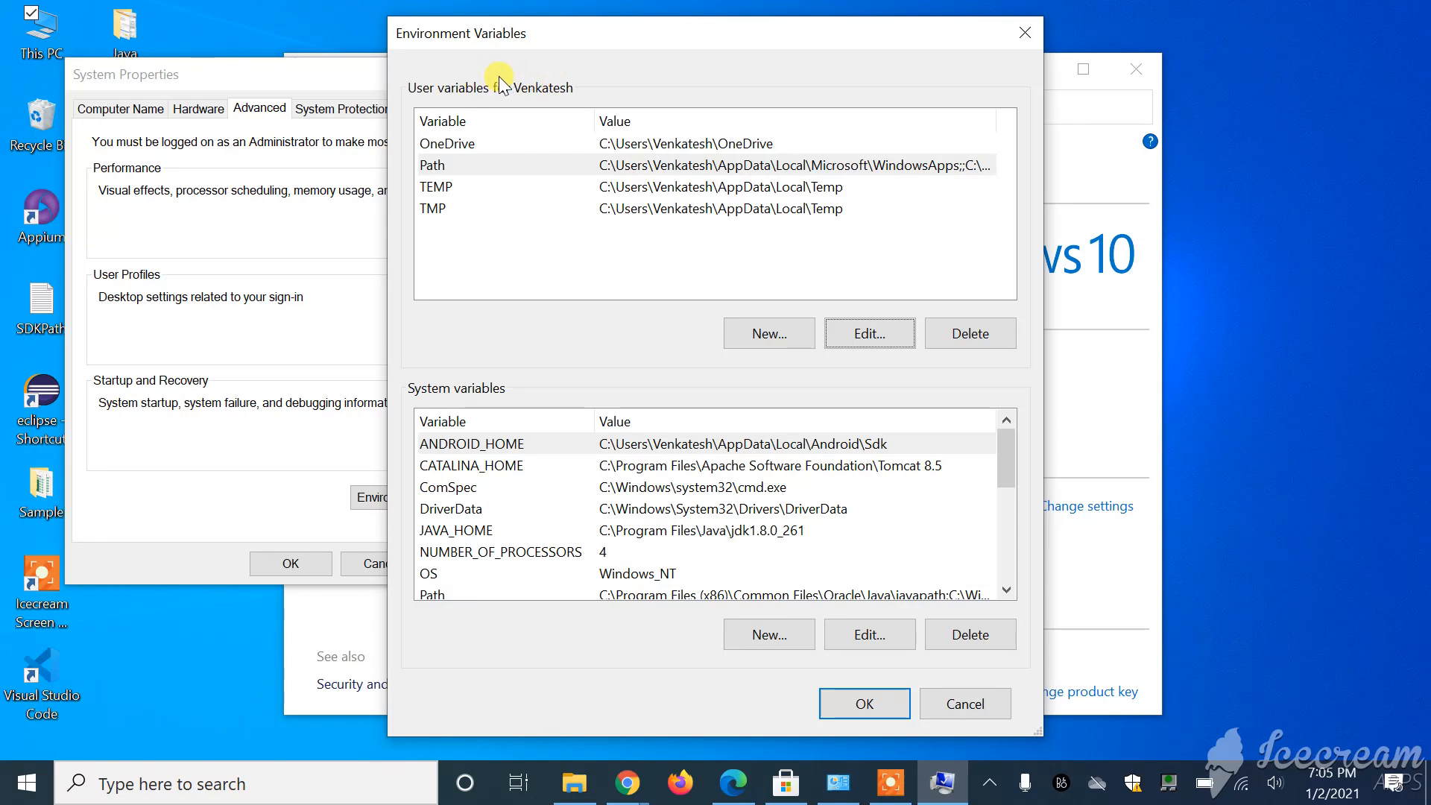
{"action": "scroll", "coordinate": [623, 408], "scroll_direction": "down", "scroll_amount": 2}
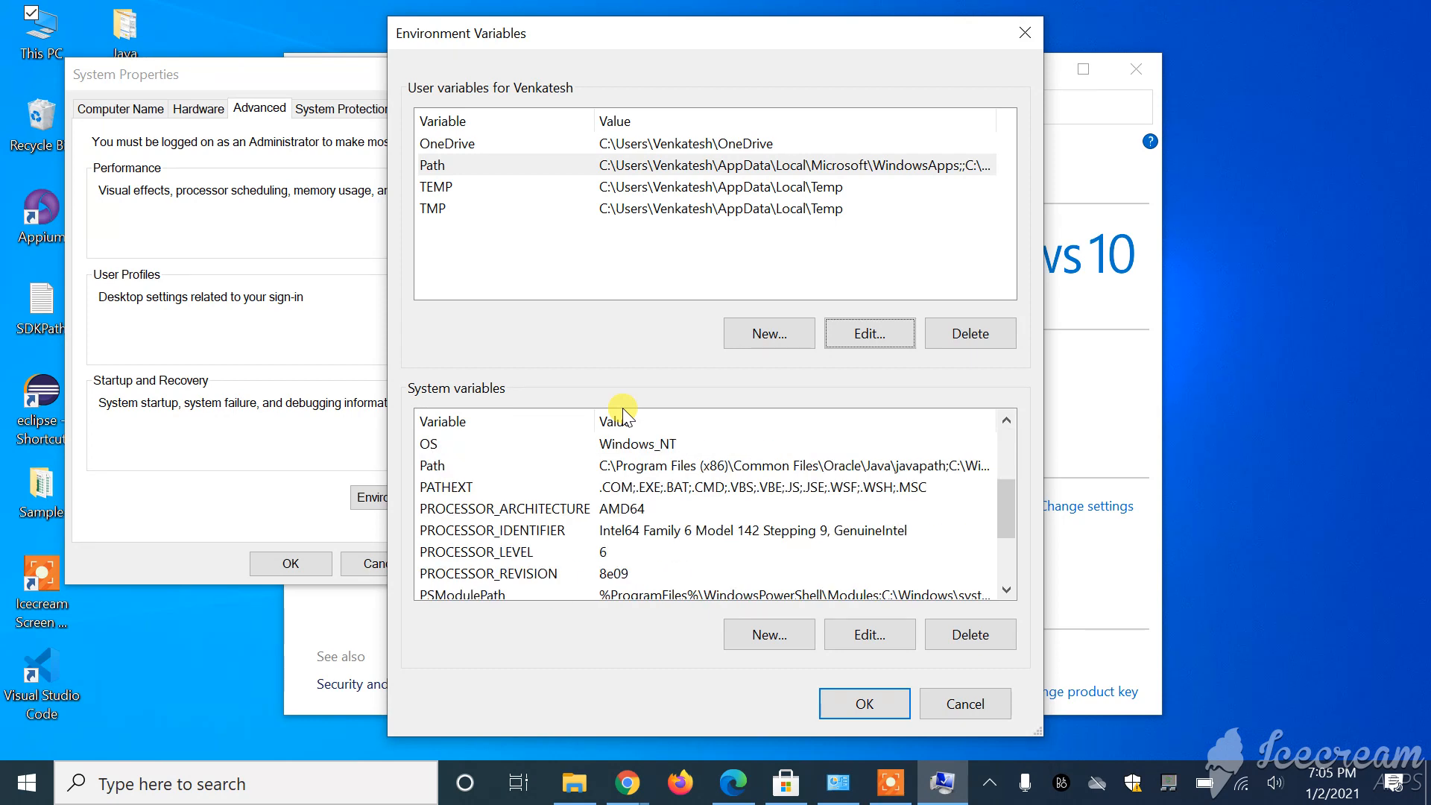
{"action": "scroll", "coordinate": [623, 409], "scroll_direction": "up", "scroll_amount": 1}
{"action": "scroll", "coordinate": [623, 408], "scroll_direction": "up", "scroll_amount": 1}
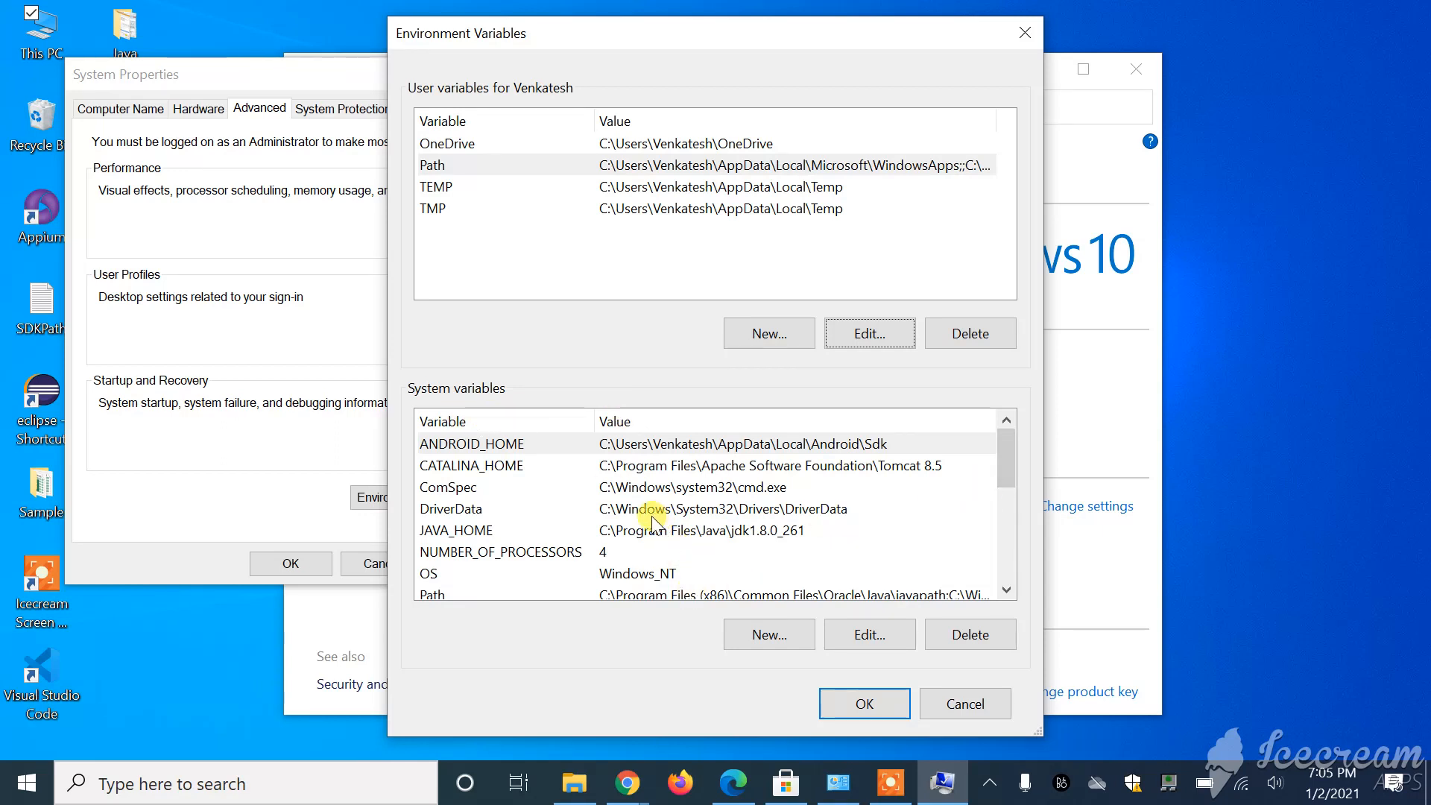
Check the name and value of the JAVA_HOME system variable and close its editor
{"action": "double_click", "coordinate": [511, 529]}
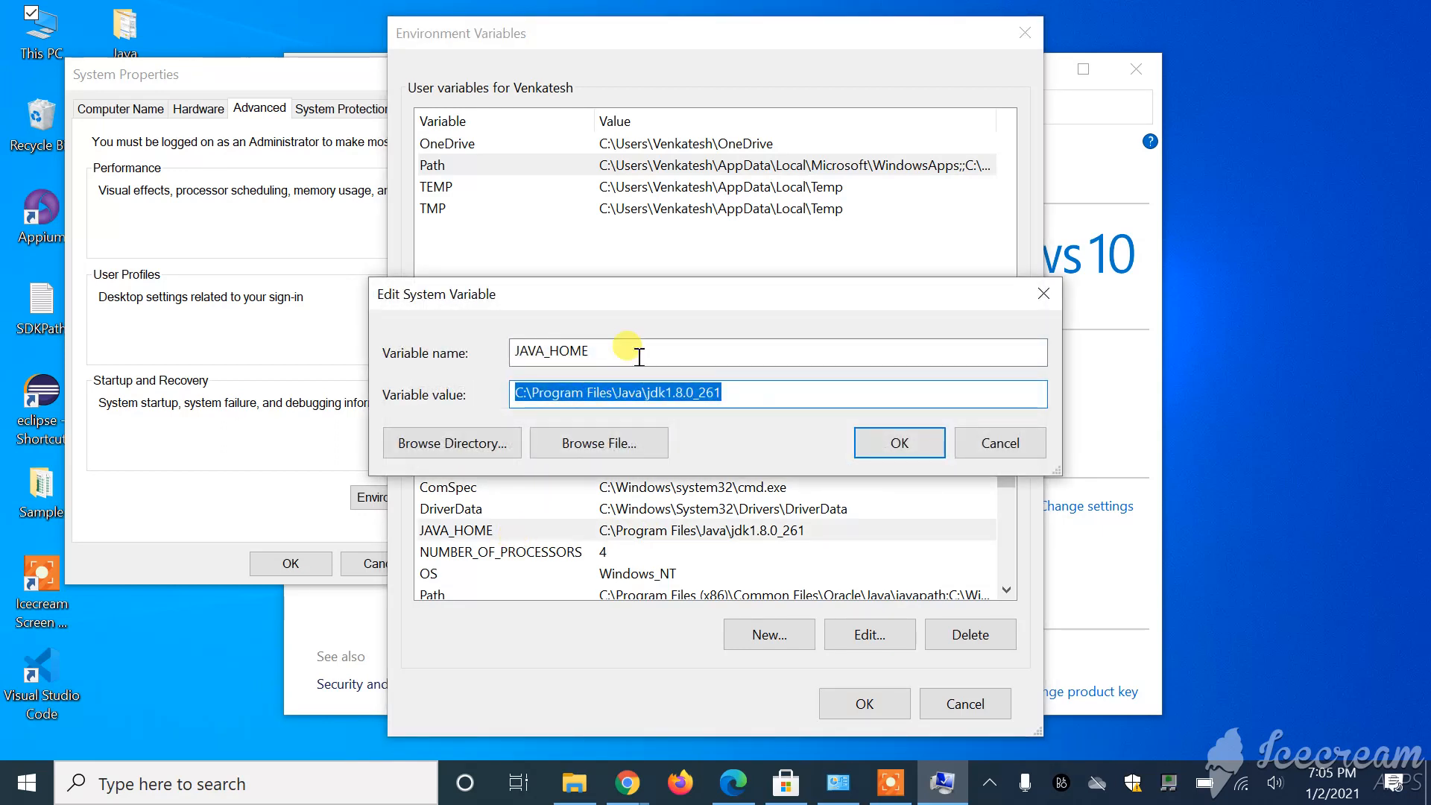
{"action": "left_click", "coordinate": [639, 357]}
{"action": "left_click", "coordinate": [741, 391]}
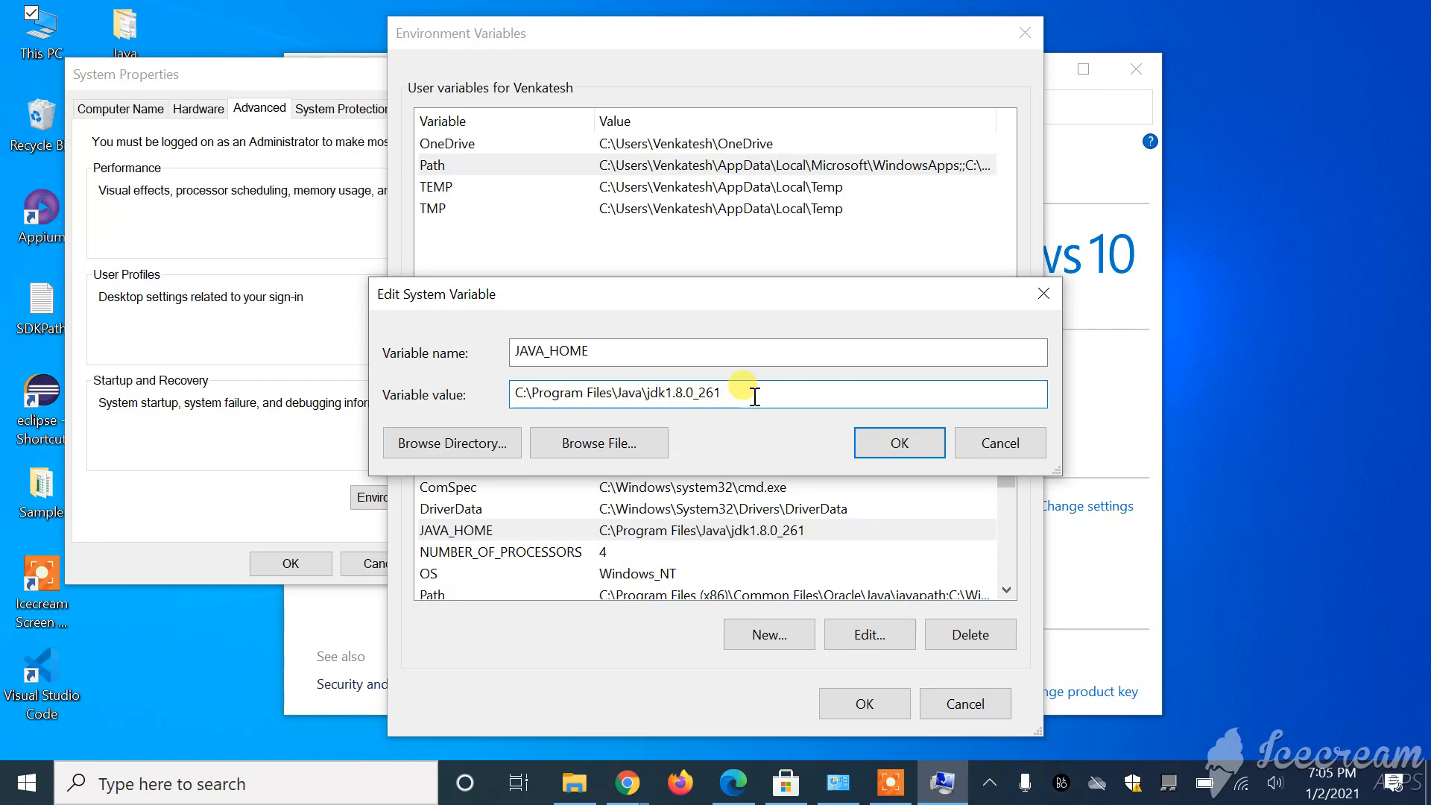
{"action": "left_click", "coordinate": [898, 442]}
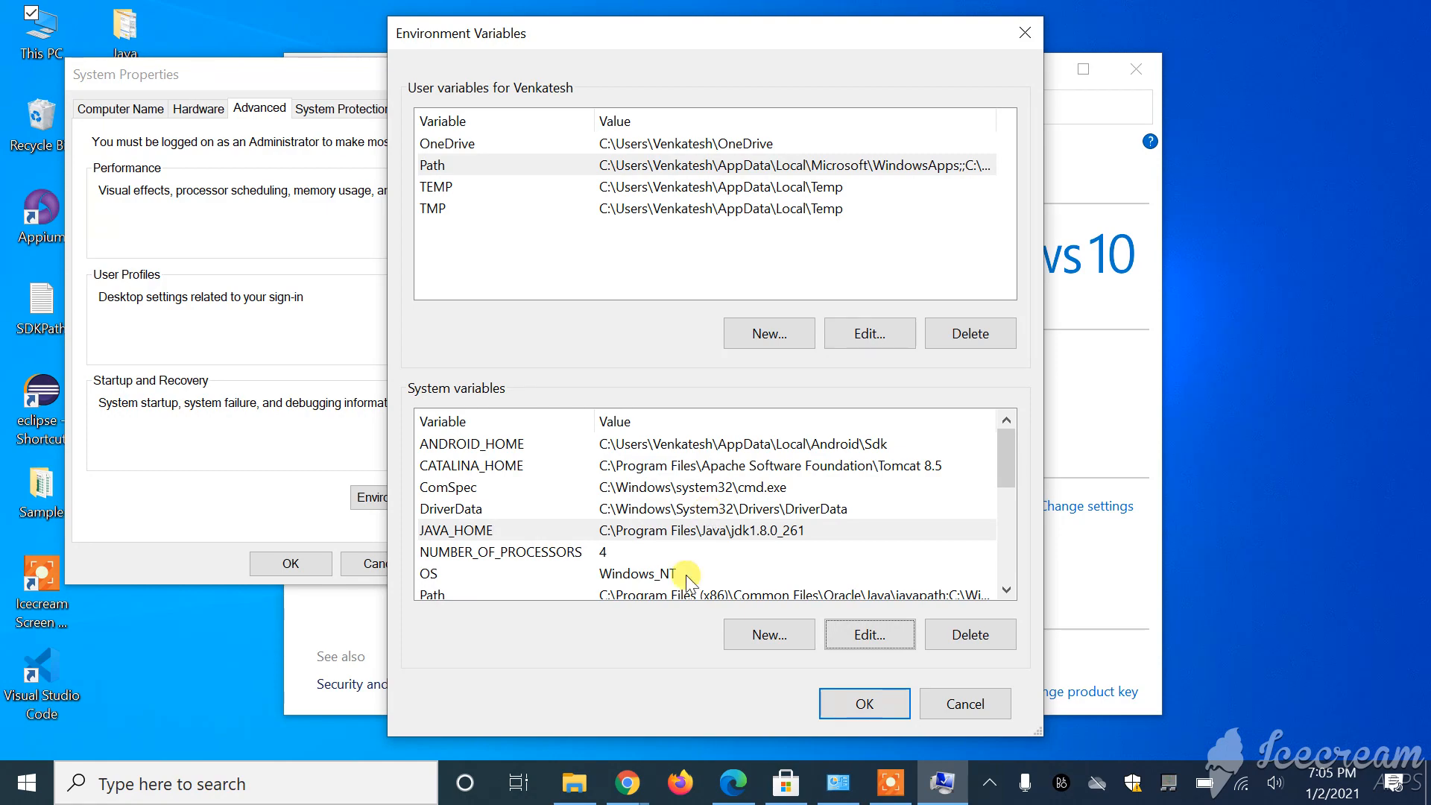
Add a new entry %JAVA_HOME%\bin to the system Path variable
{"action": "double_click", "coordinate": [678, 594]}
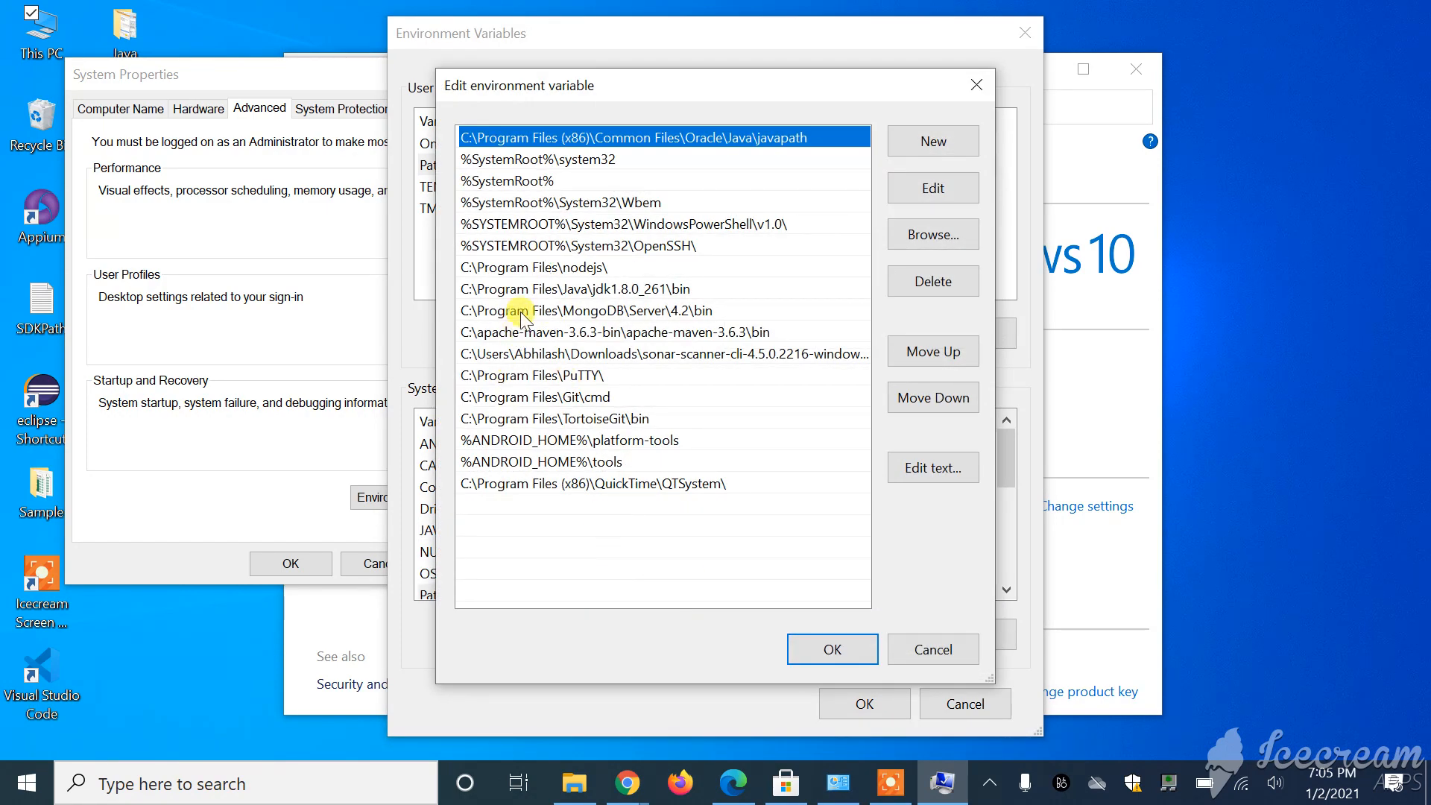
{"action": "double_click", "coordinate": [510, 498]}
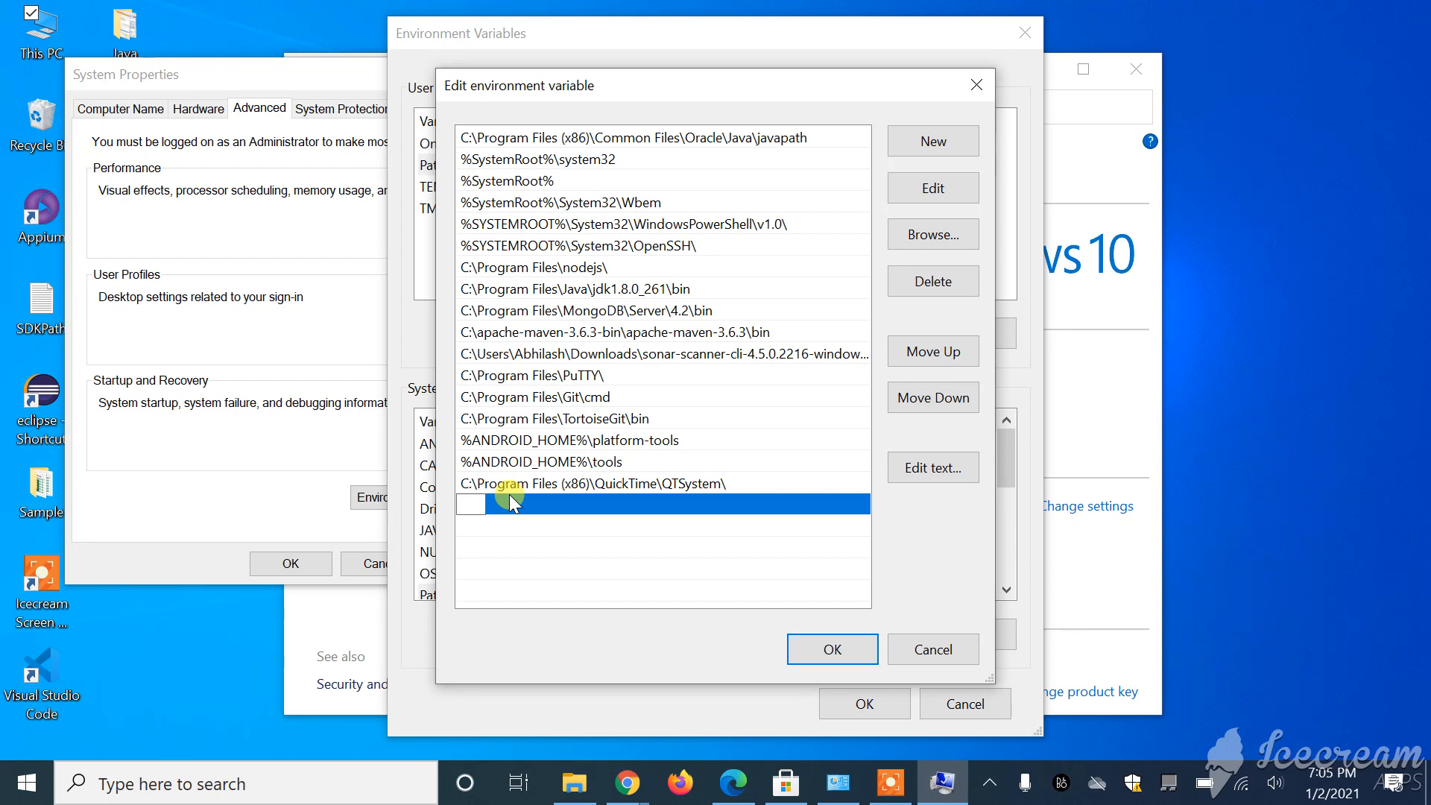
{"action": "type", "text": "%JAVA_HOME"}
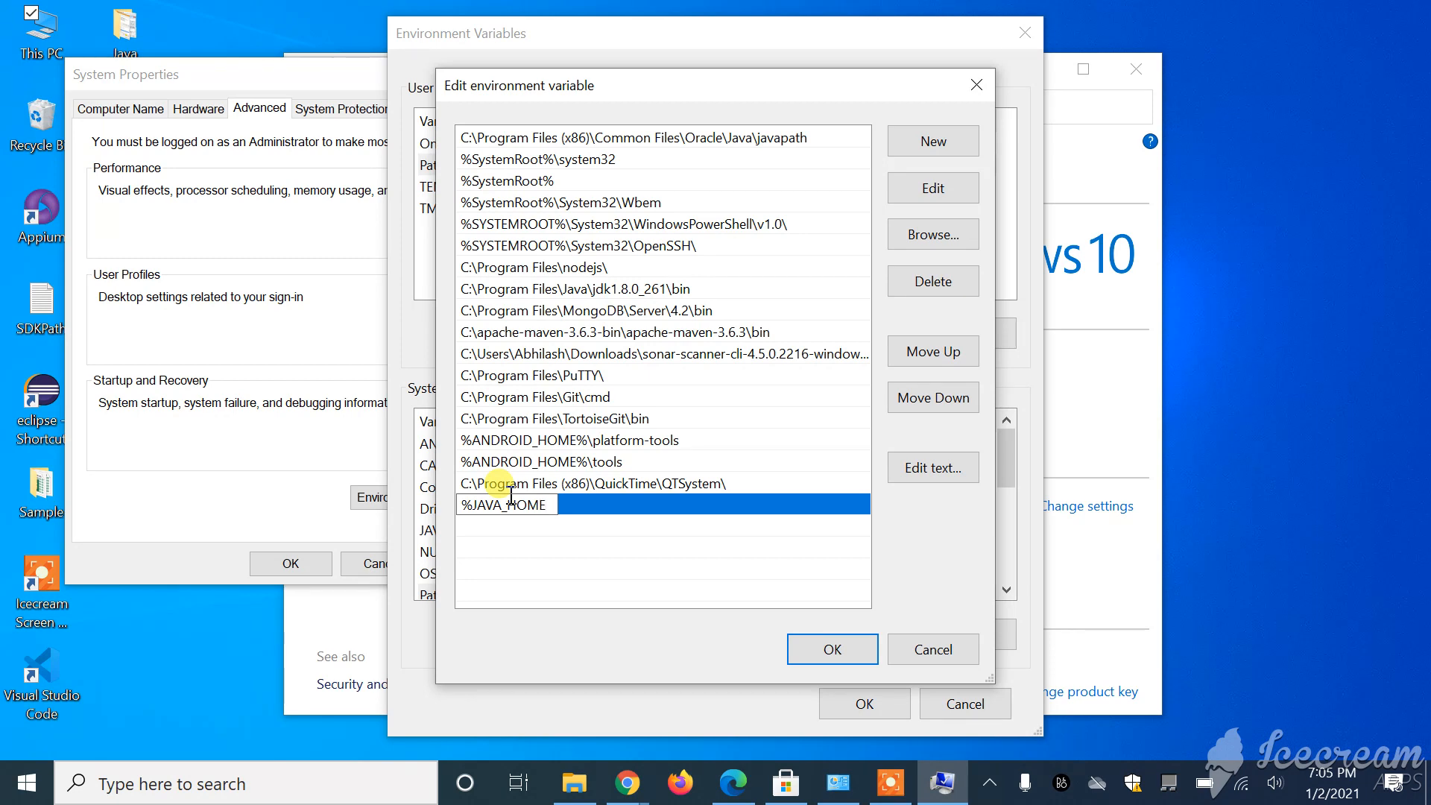
{"action": "type", "text": "%\\bin"}
{"action": "left_click", "coordinate": [727, 286]}
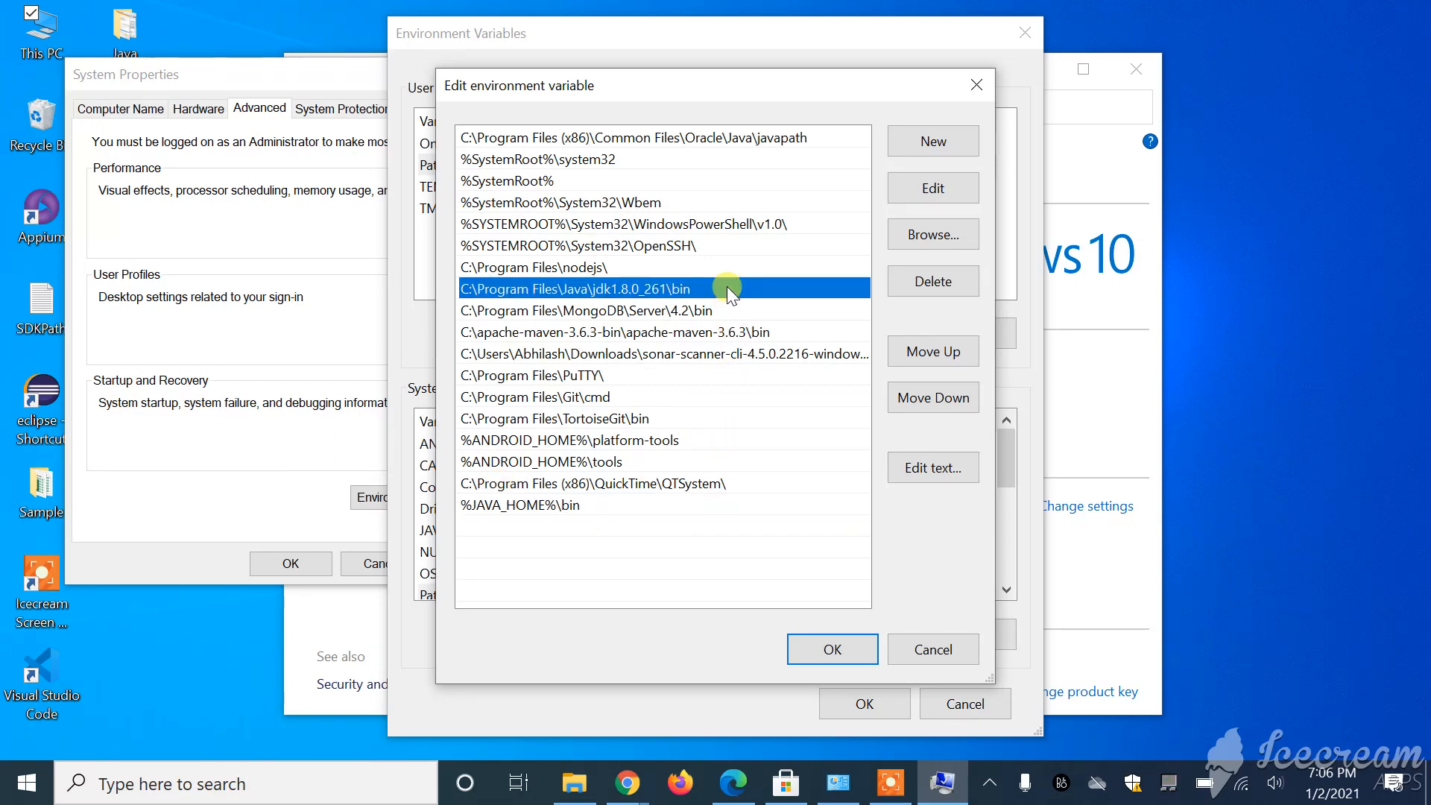
Delete the %JAVA_HOME%\bin entry from the system Path variable and select the C:\Program Files\Java\jdk1.8.0_261\bin entry
{"action": "left_click", "coordinate": [616, 505]}
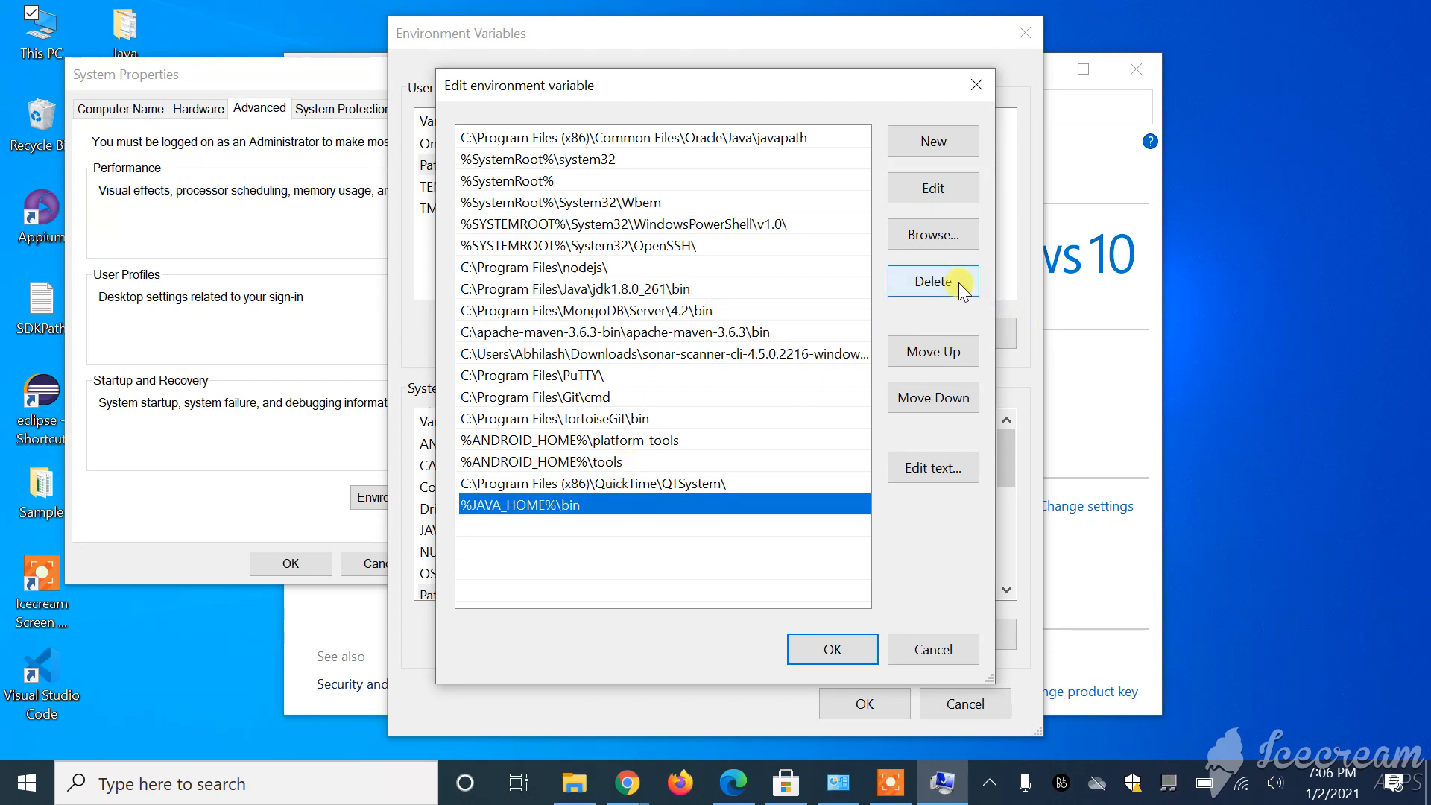
{"action": "left_click", "coordinate": [936, 282]}
{"action": "left_click", "coordinate": [742, 288]}
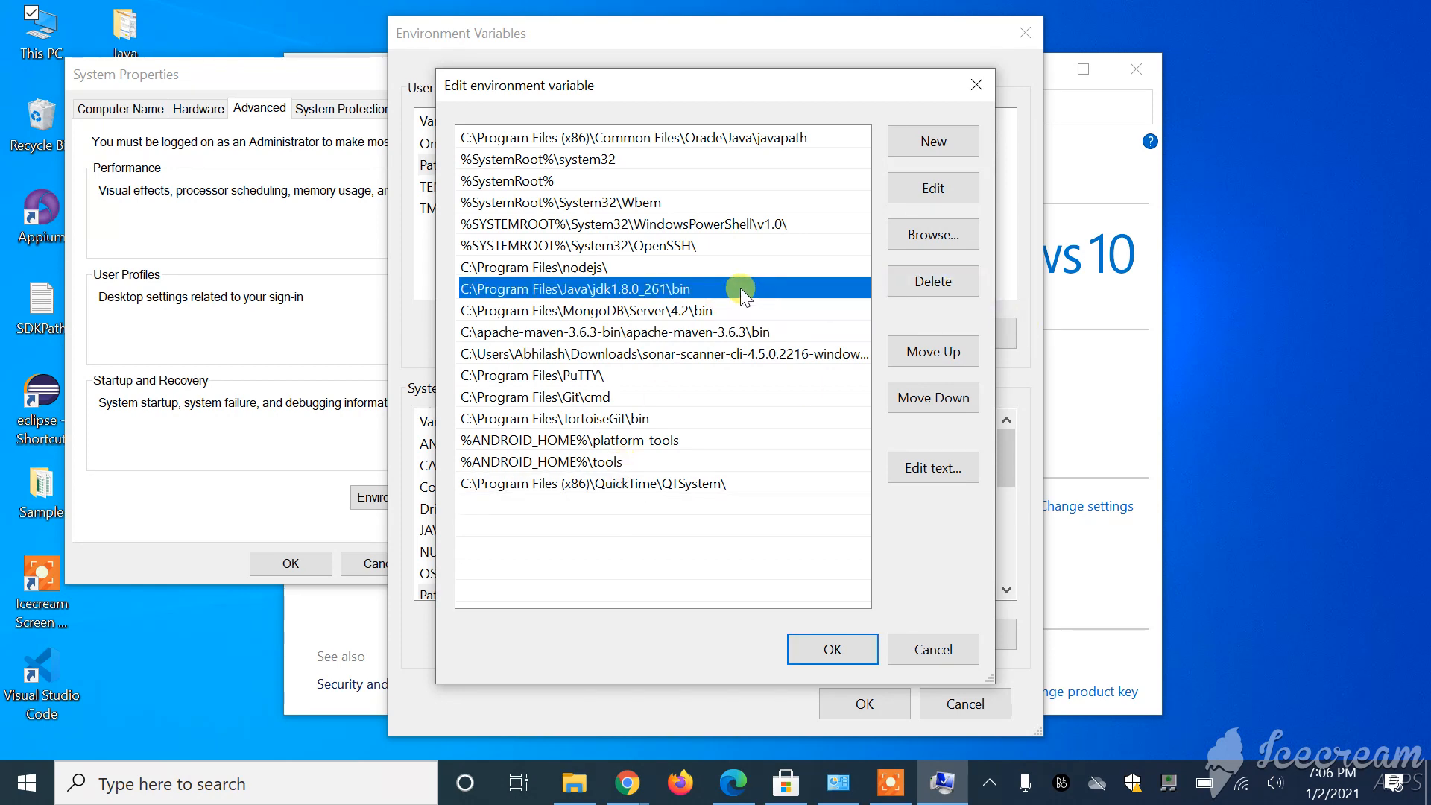
Save the system Path entries with the jdk1.8.0_261\bin path kept, accept the Environment Variables and System Properties dialogs, and minimize the System window
{"action": "left_click", "coordinate": [733, 287]}
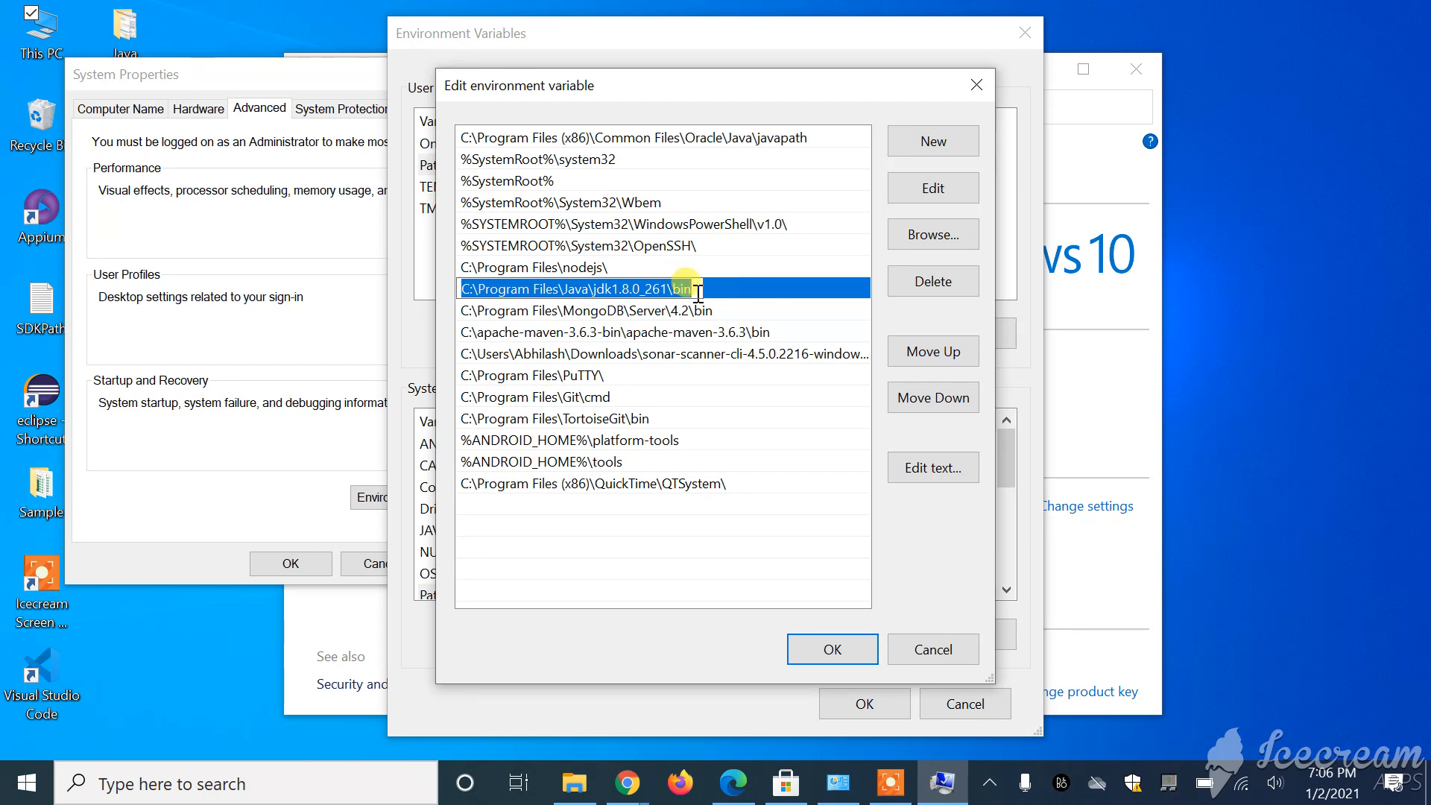
{"action": "left_click", "coordinate": [697, 291]}
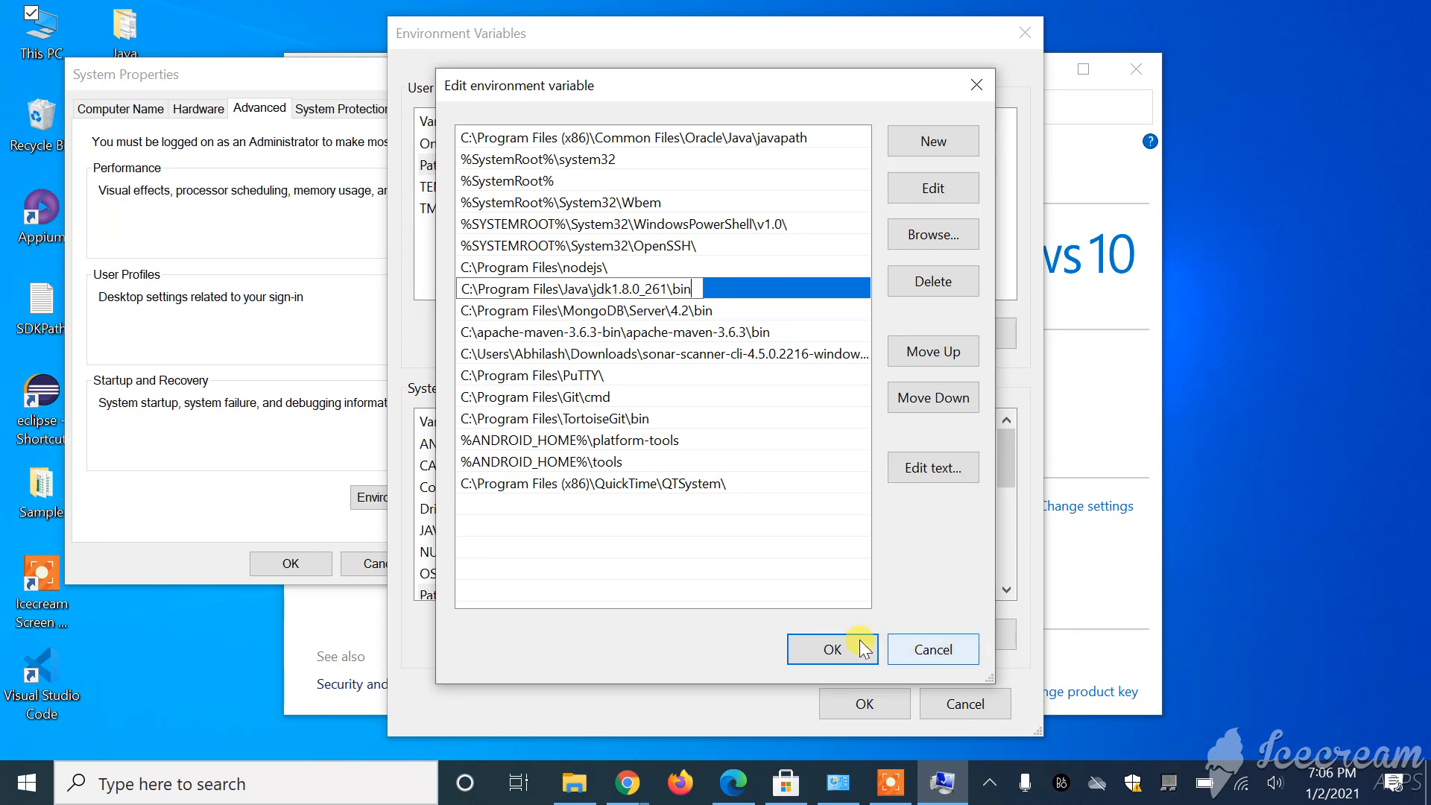
{"action": "left_click", "coordinate": [833, 641]}
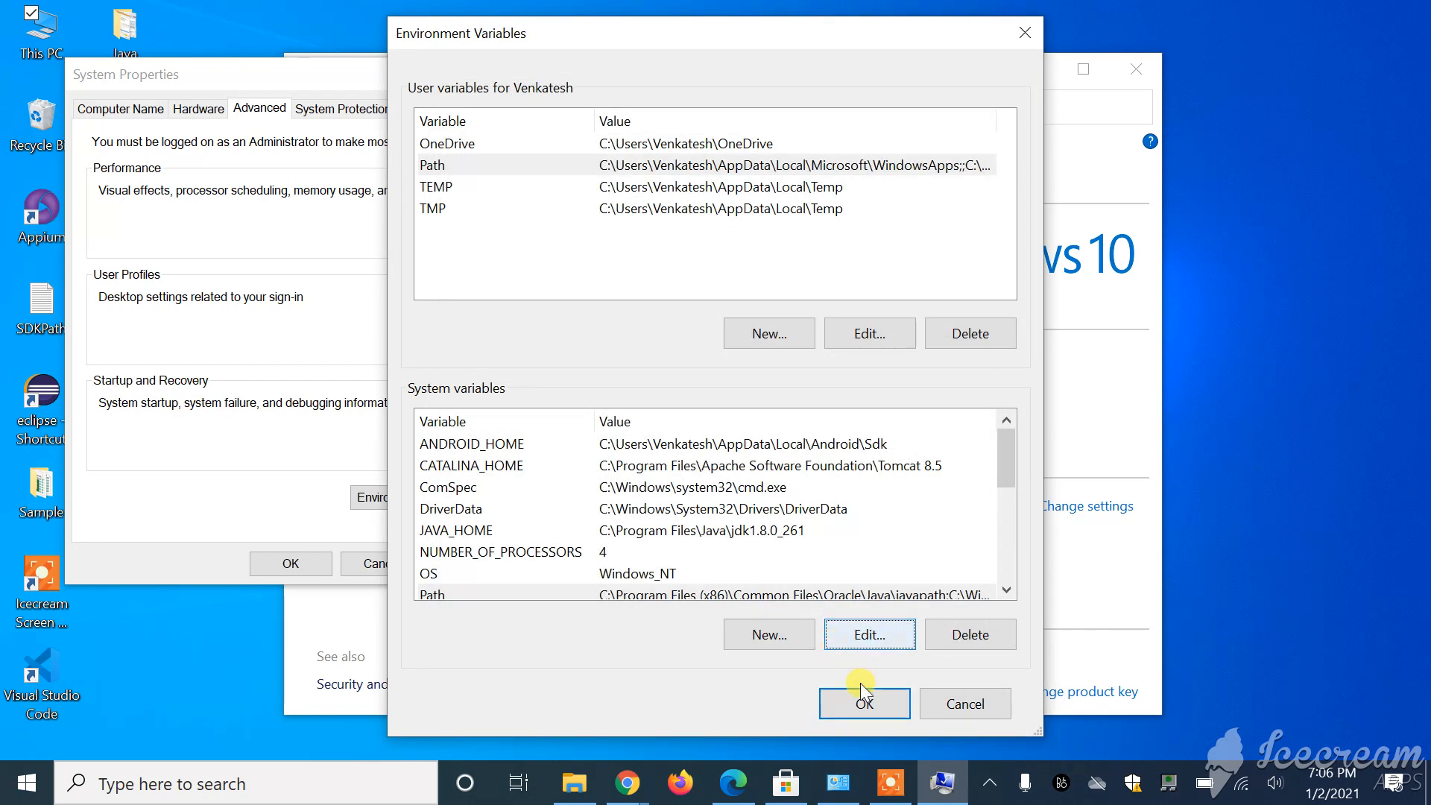
{"action": "left_click", "coordinate": [862, 702]}
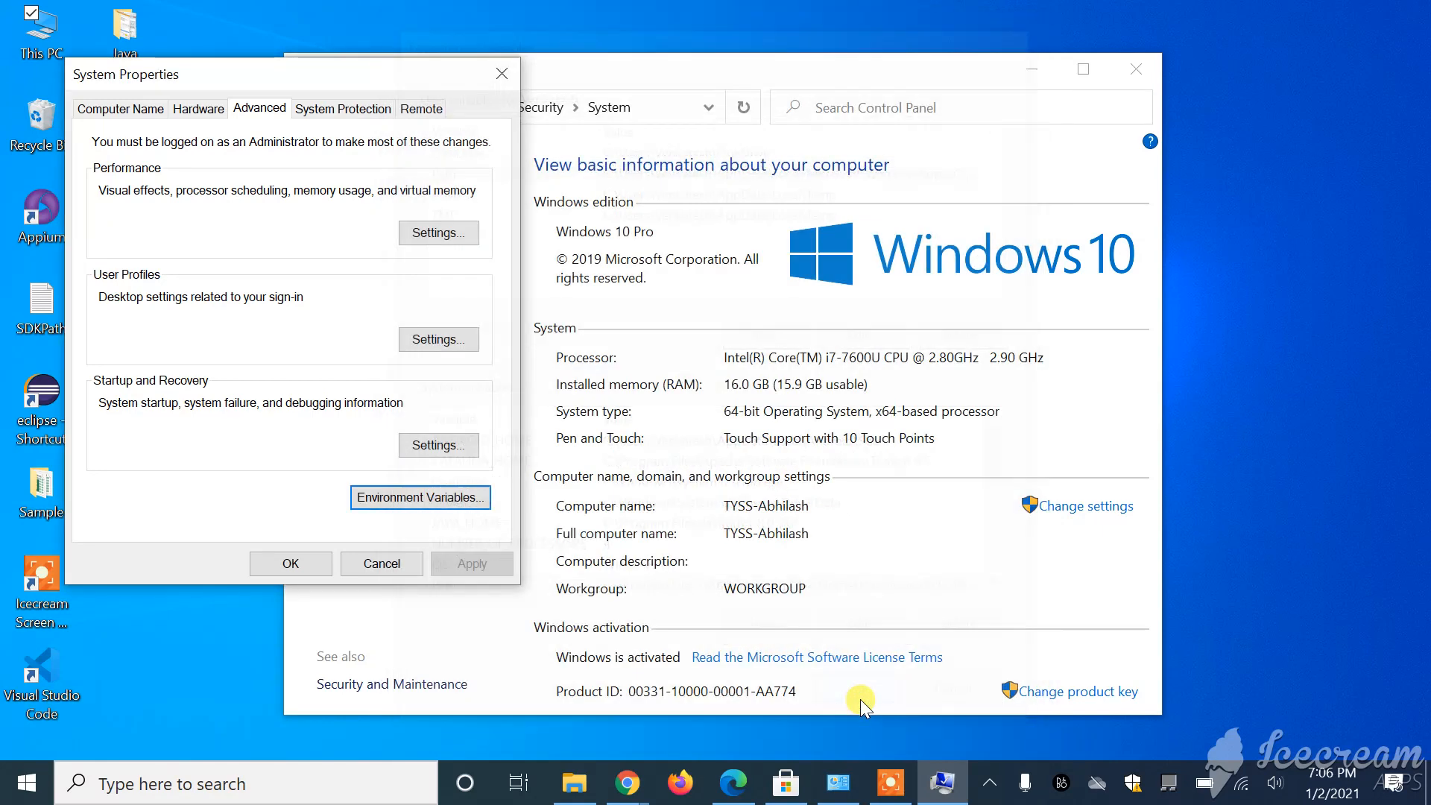
{"action": "left_click", "coordinate": [290, 564]}
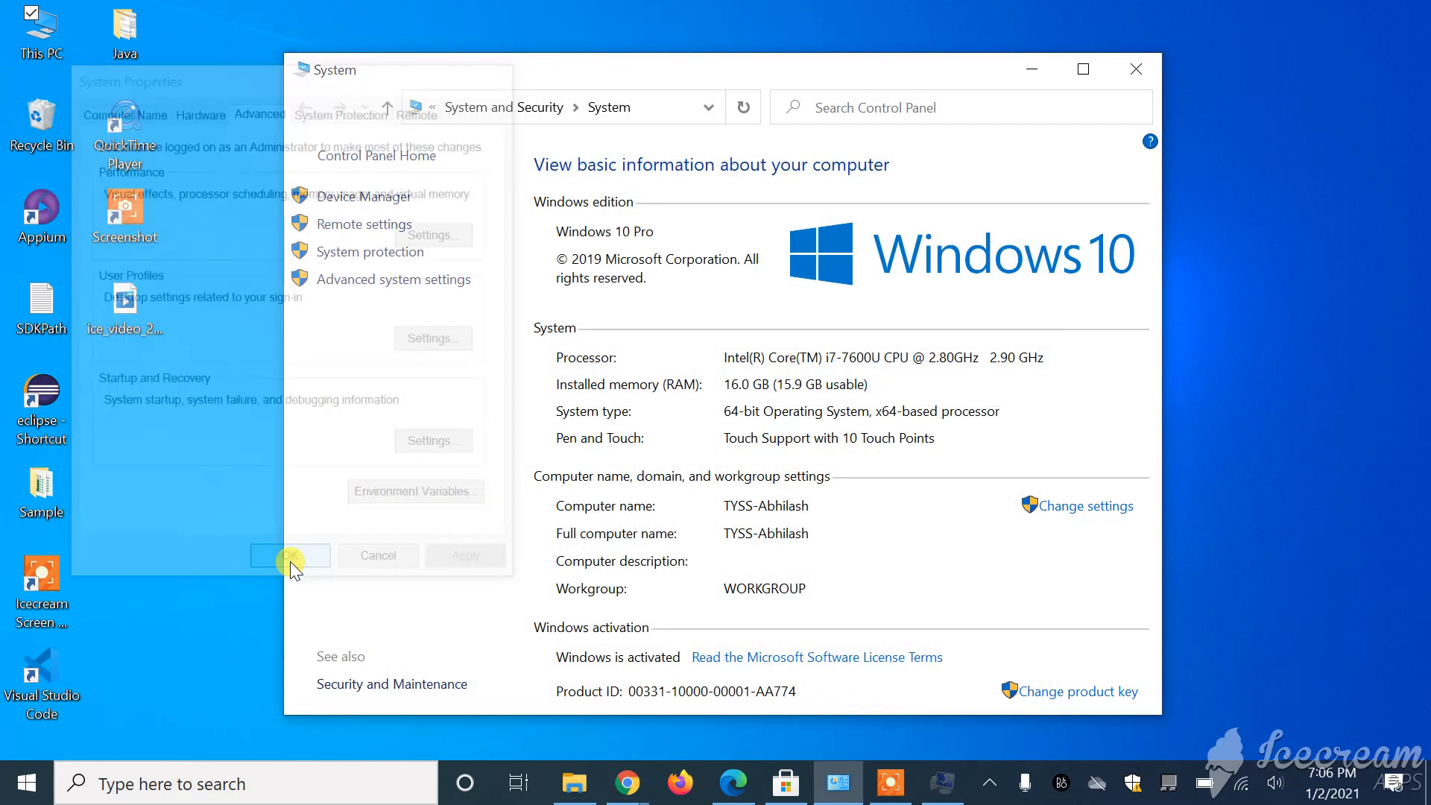
{"action": "left_click", "coordinate": [1033, 73]}
Search Windows for Command Prompt and open it
{"action": "left_click", "coordinate": [386, 781]}
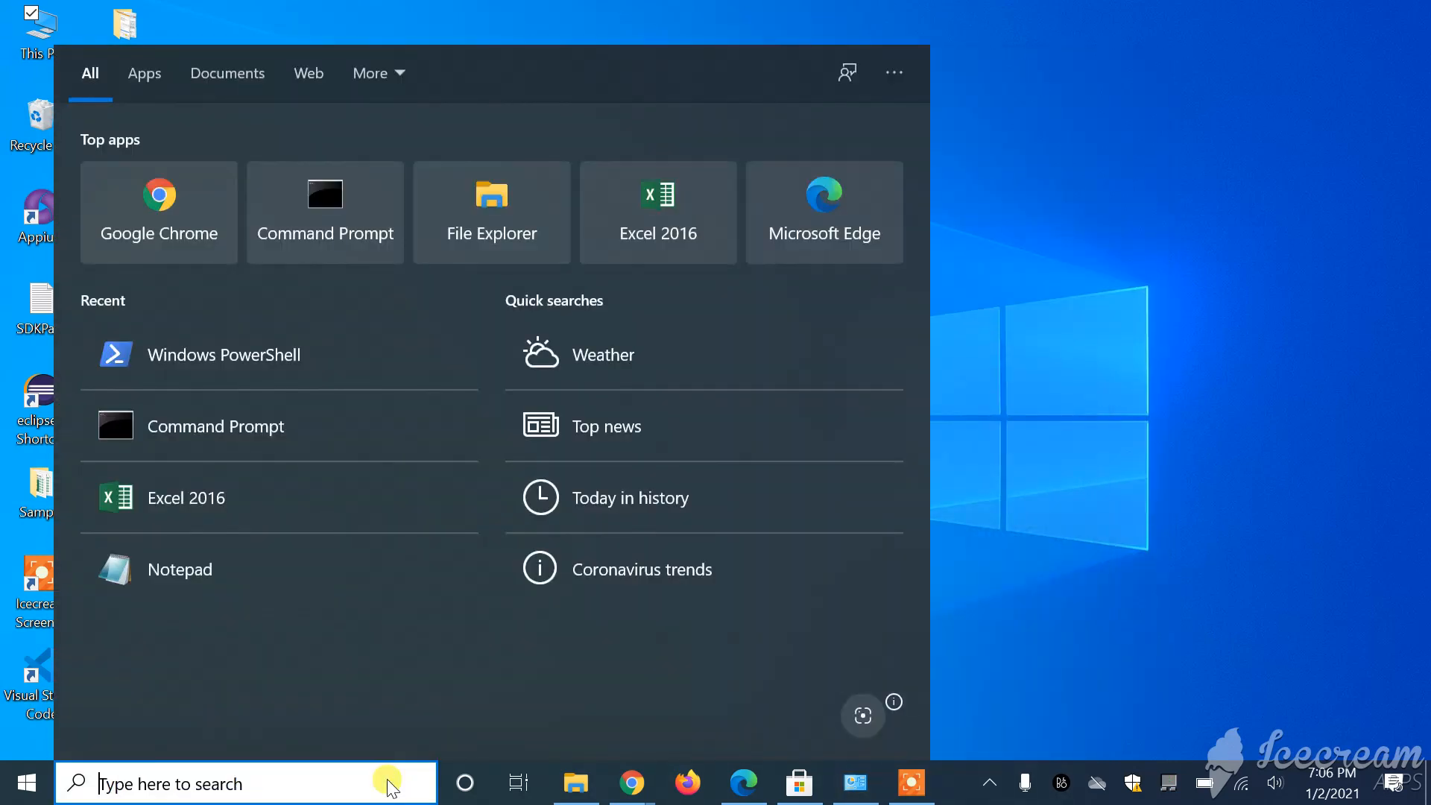
{"action": "type", "text": "como"}
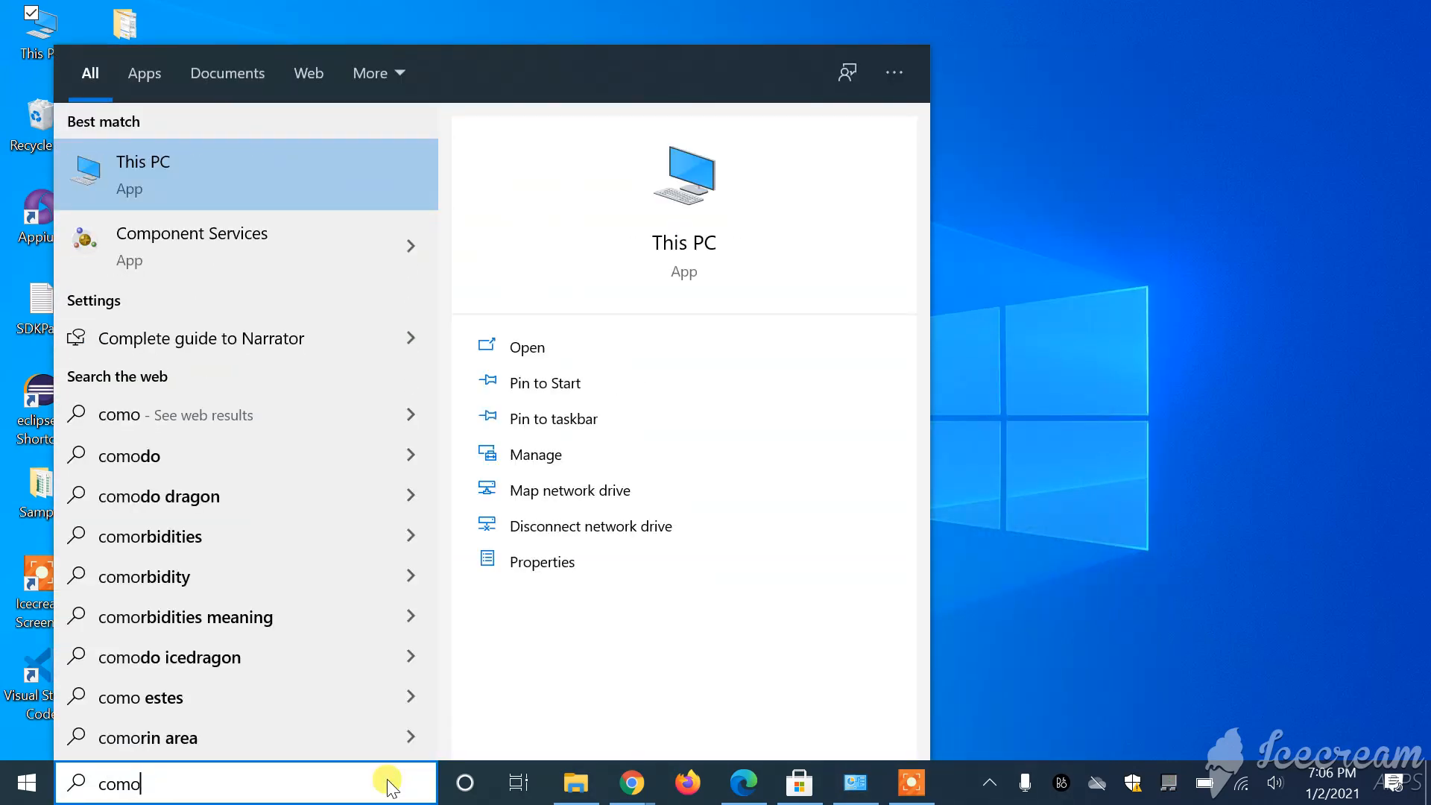
{"action": "key", "text": "BackSpace"}
{"action": "key", "text": "BackSpace"}
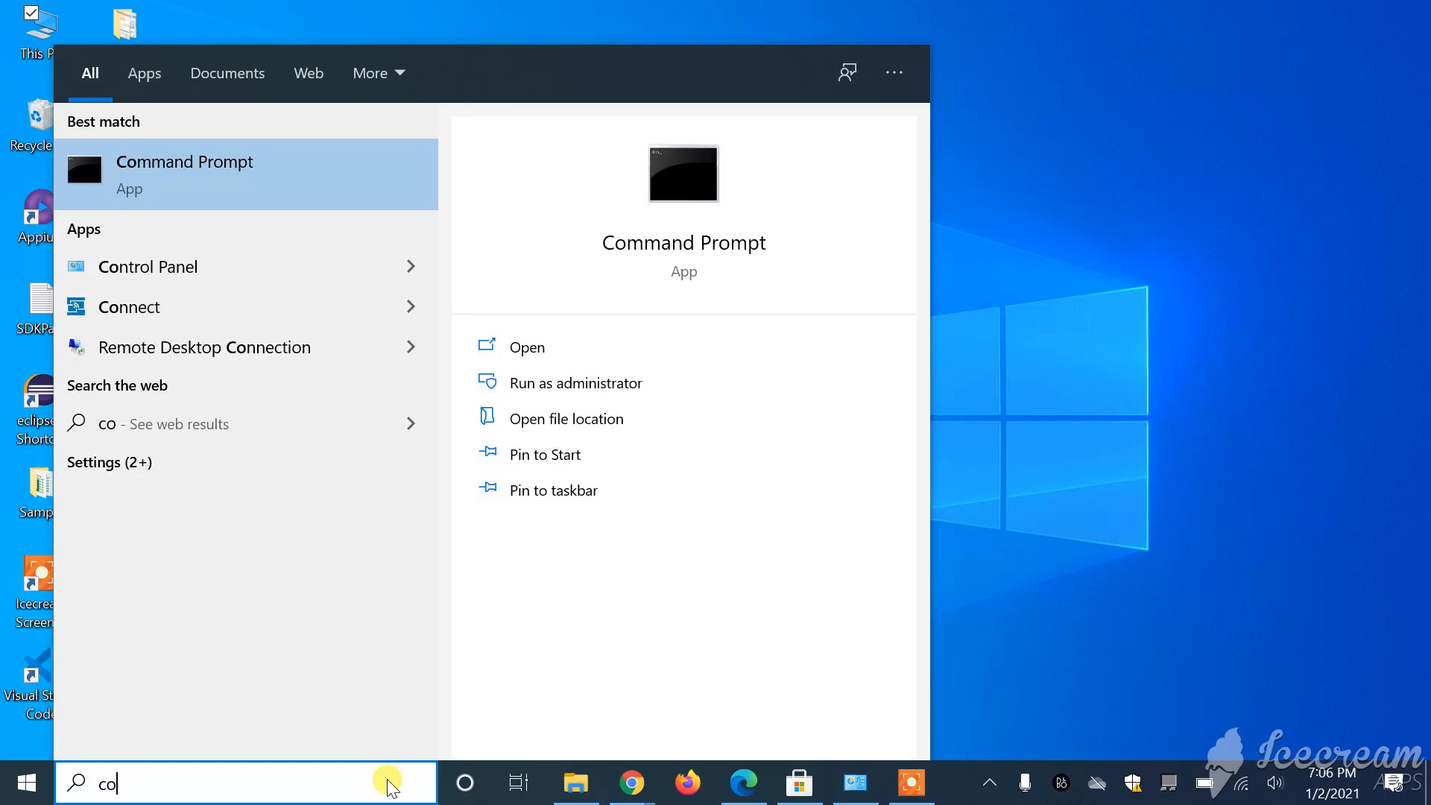
{"action": "left_click", "coordinate": [514, 355]}
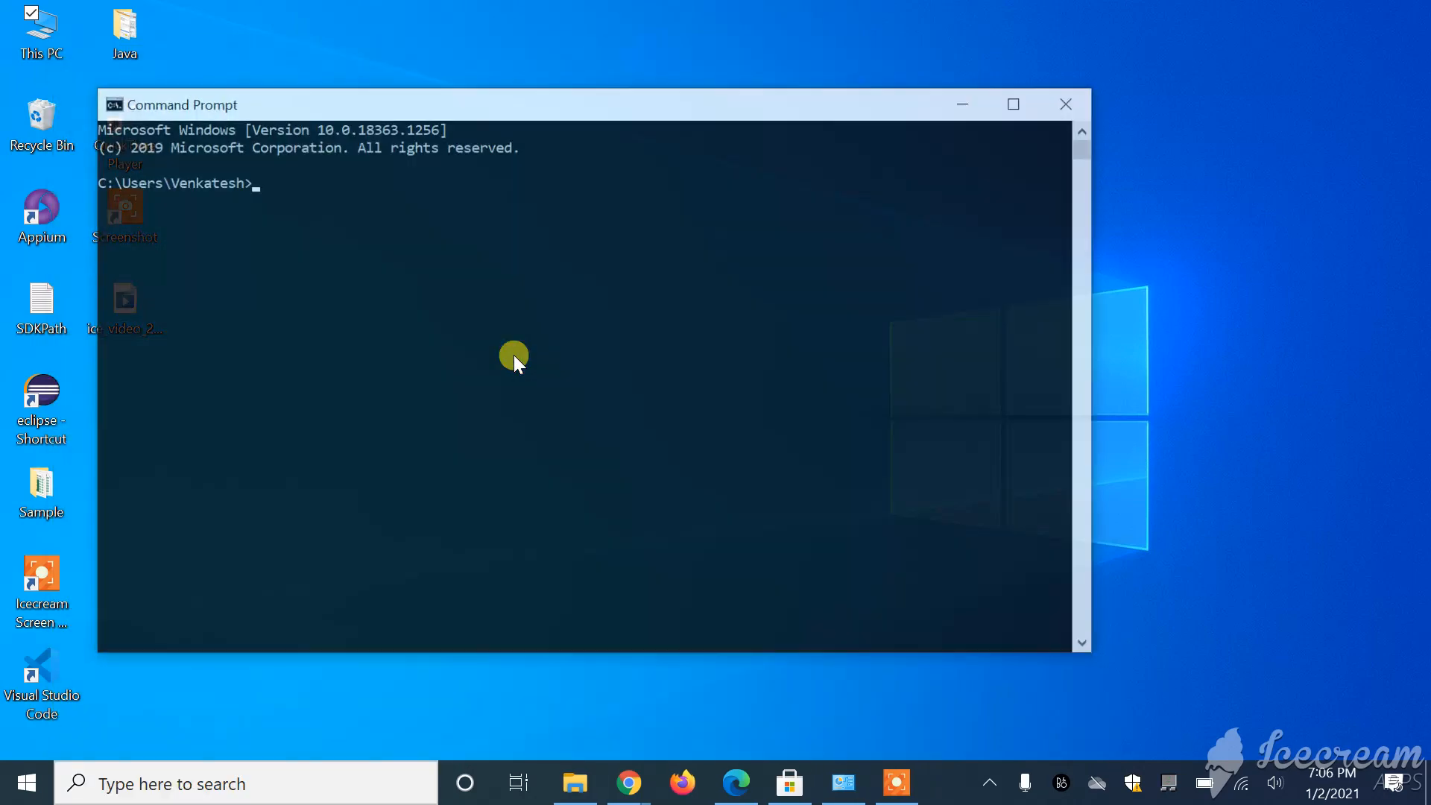
Run the javac command and look through its output to check that the compiler is found
{"action": "type", "text": "j"}
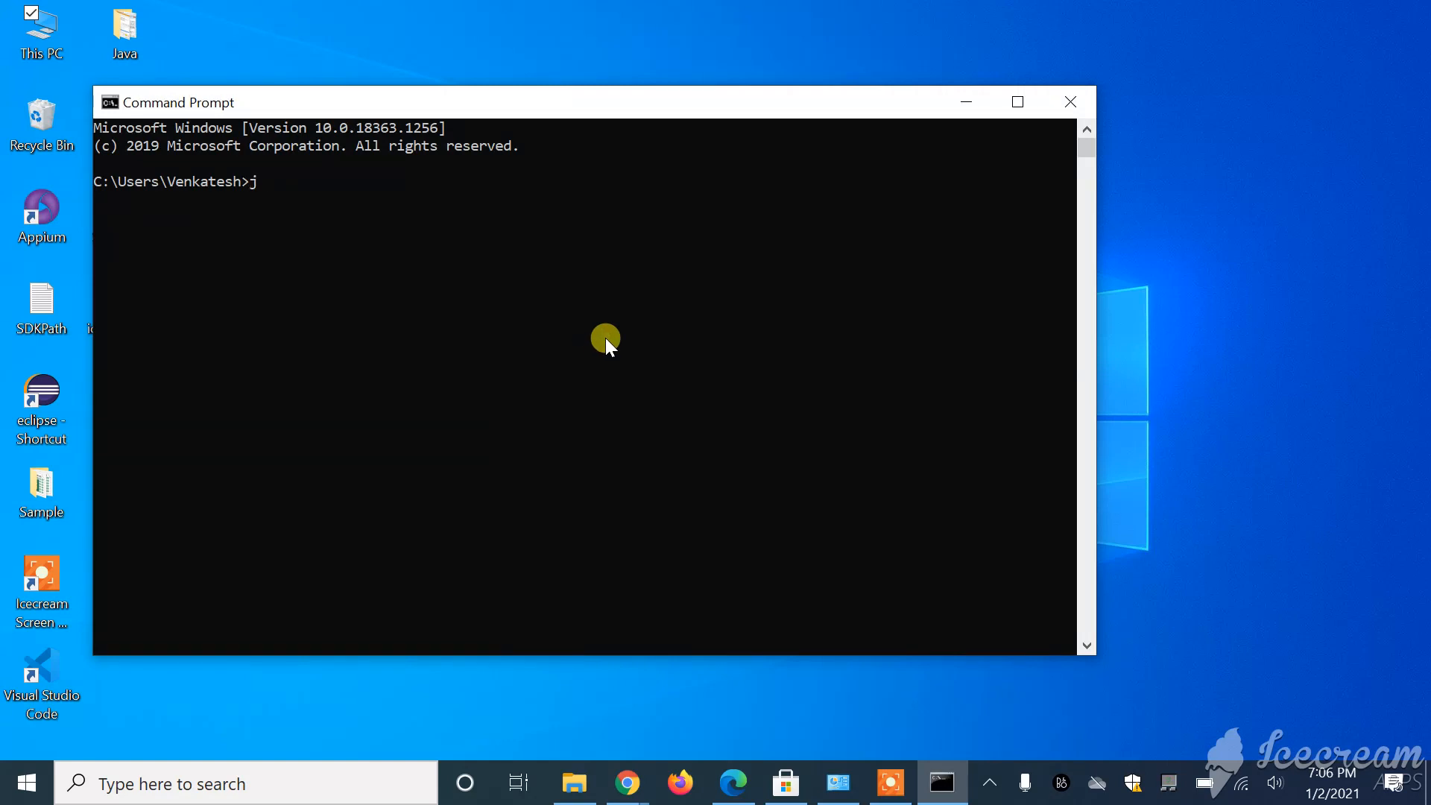
{"action": "type", "text": "avac"}
{"action": "key", "text": "Return"}
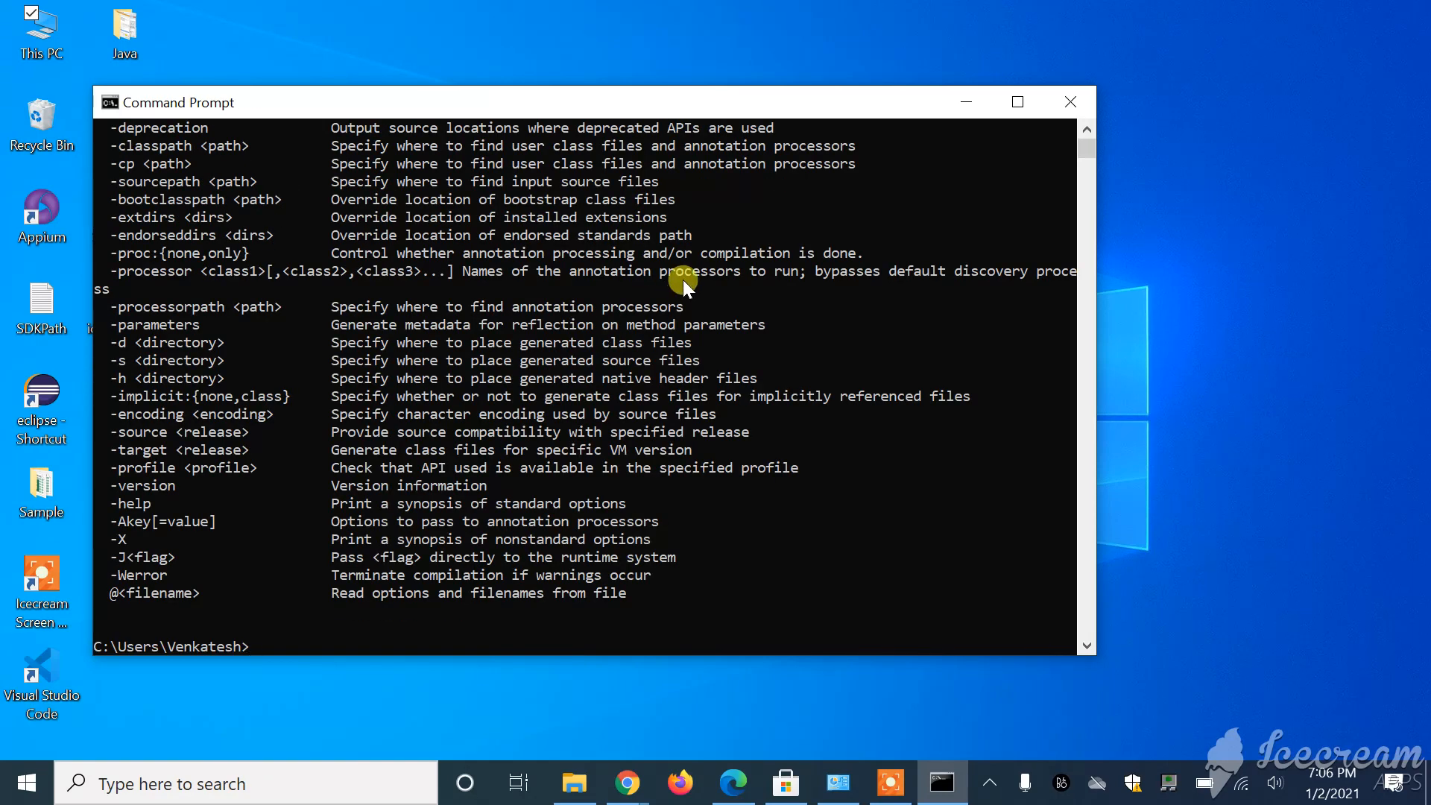
{"action": "scroll", "coordinate": [682, 279], "scroll_direction": "up", "scroll_amount": 4}
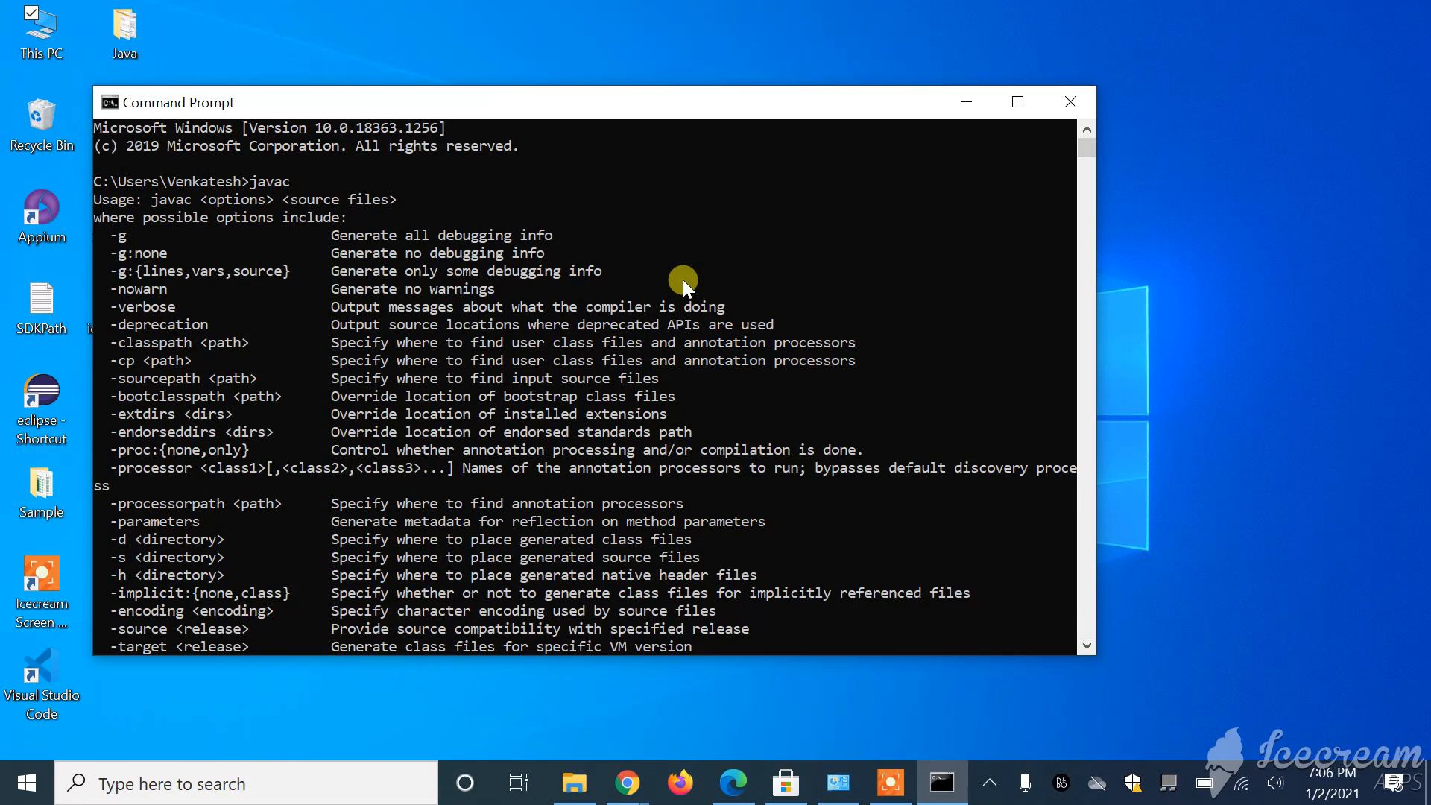
{"action": "scroll", "coordinate": [682, 279], "scroll_direction": "down", "scroll_amount": 9}
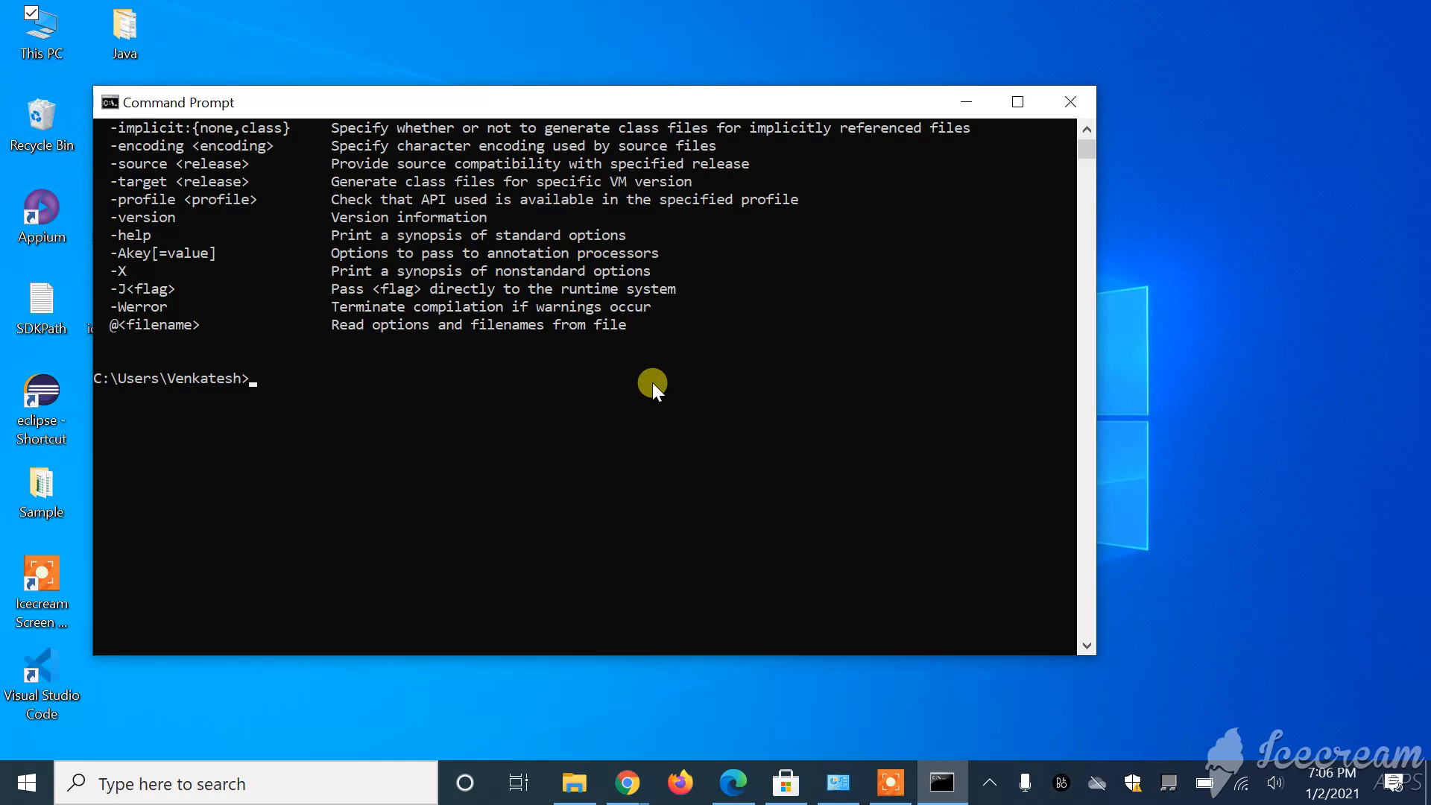
Check the installed Java version by running java -version
{"action": "type", "text": "java -version"}
{"action": "key", "text": "Return"}
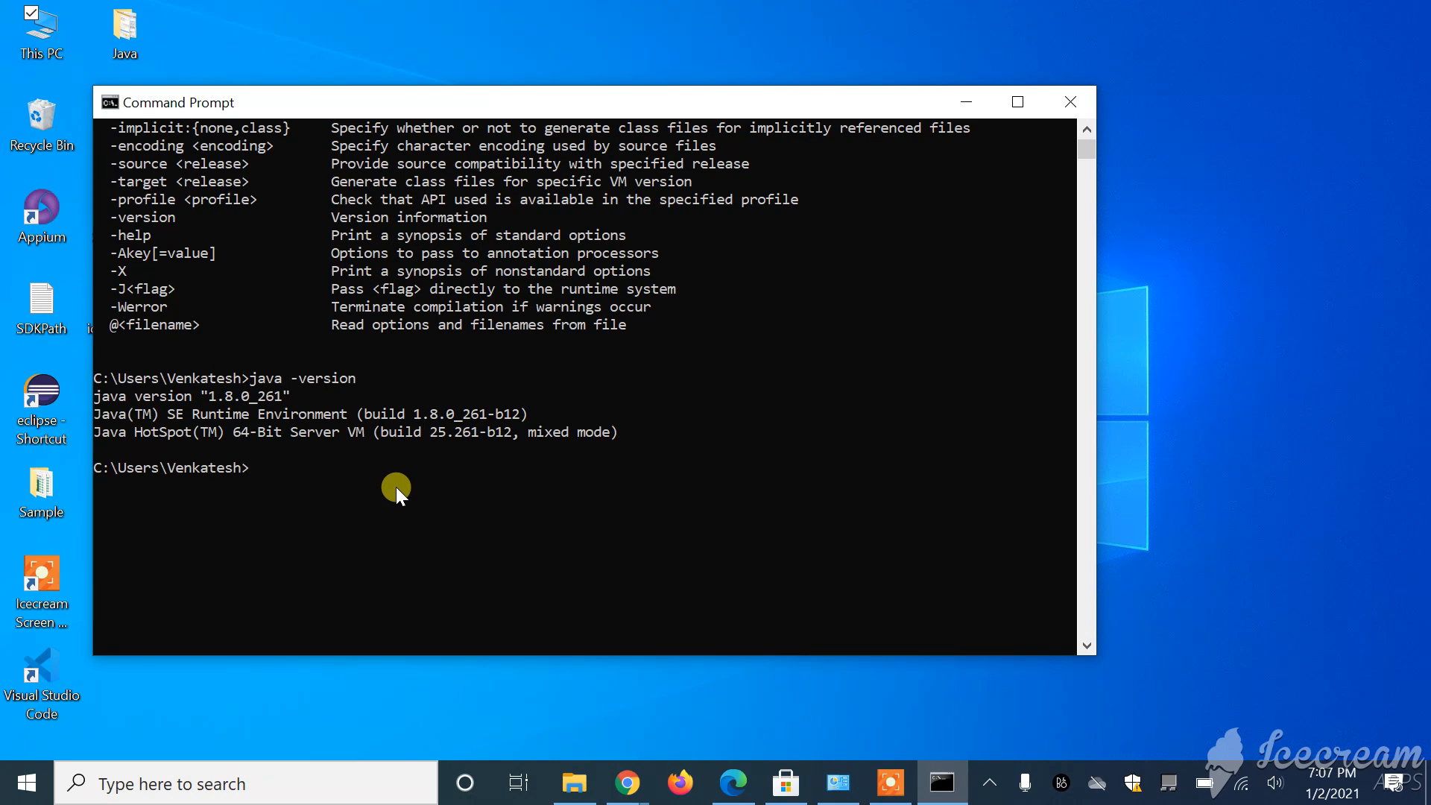
{"action": "left_click", "coordinate": [891, 783]}
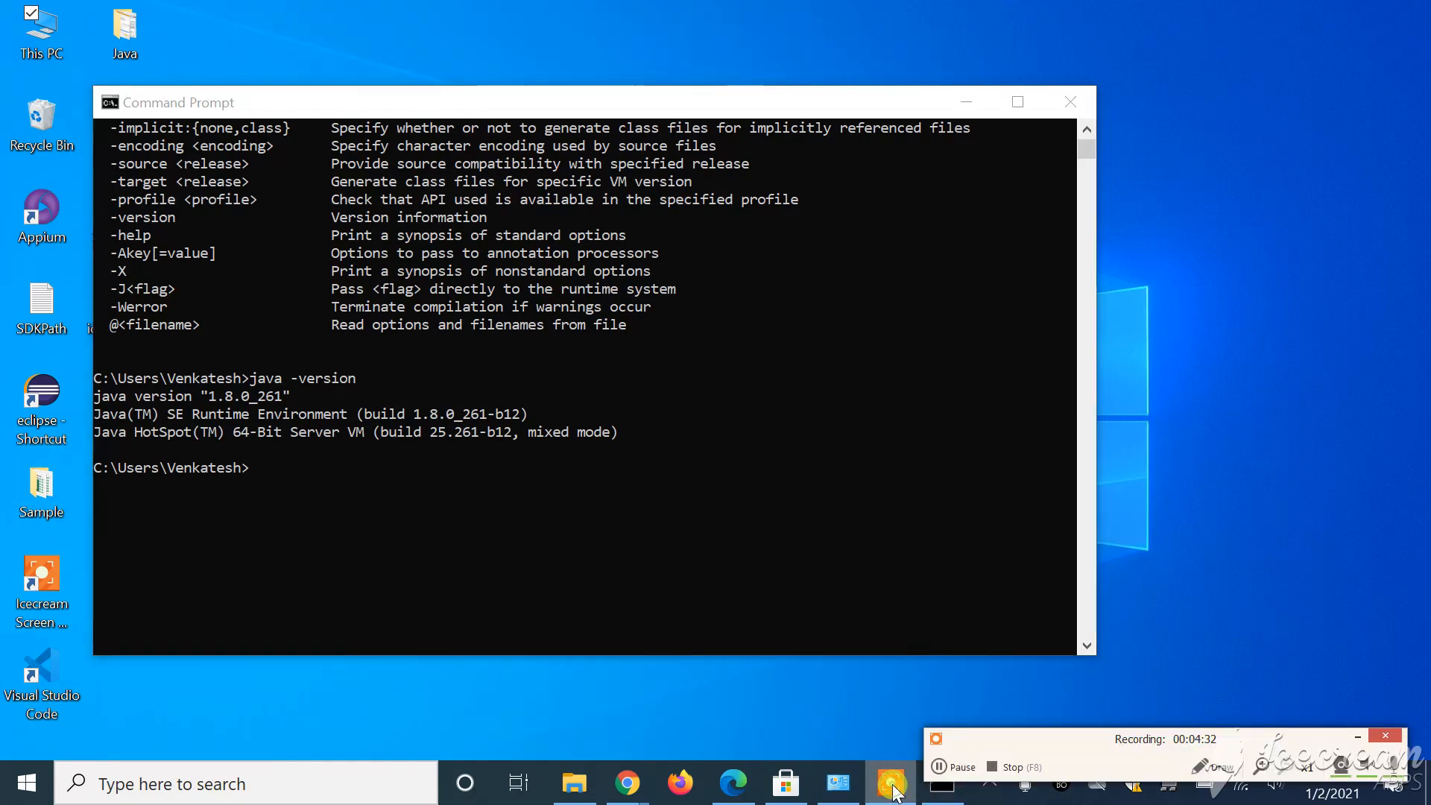